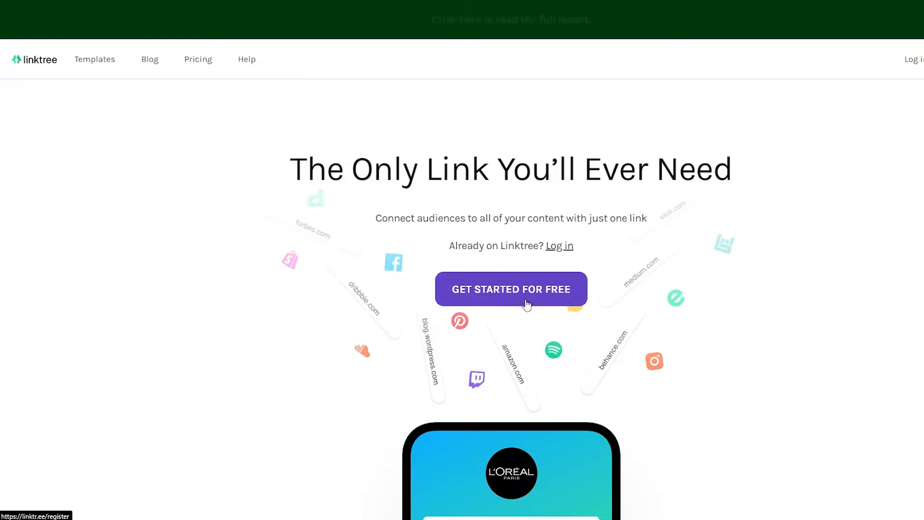
# Step: Look over the Linktree template categories and open the pricing information to review the plans
pyautogui.moveTo(104, 67)
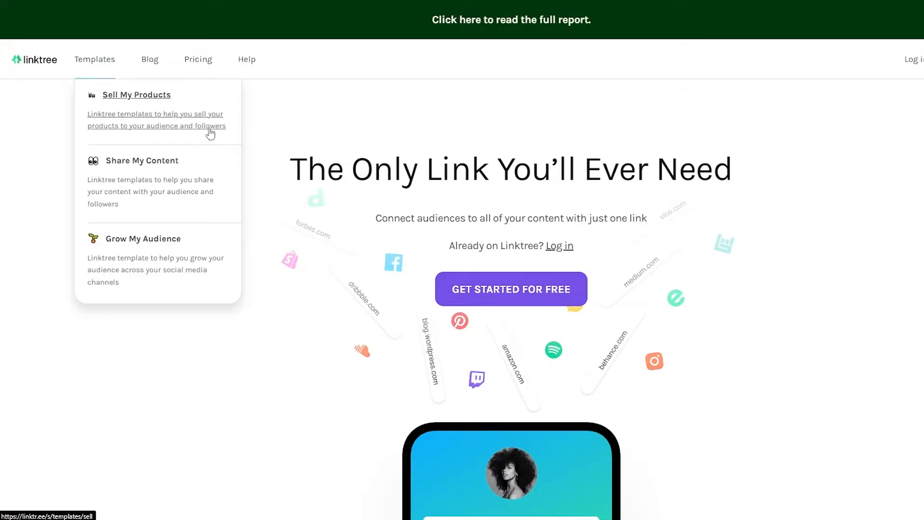
pyautogui.rightClick(200, 63)
pyautogui.click(219, 82)
pyautogui.scroll(-2, 186, 123)
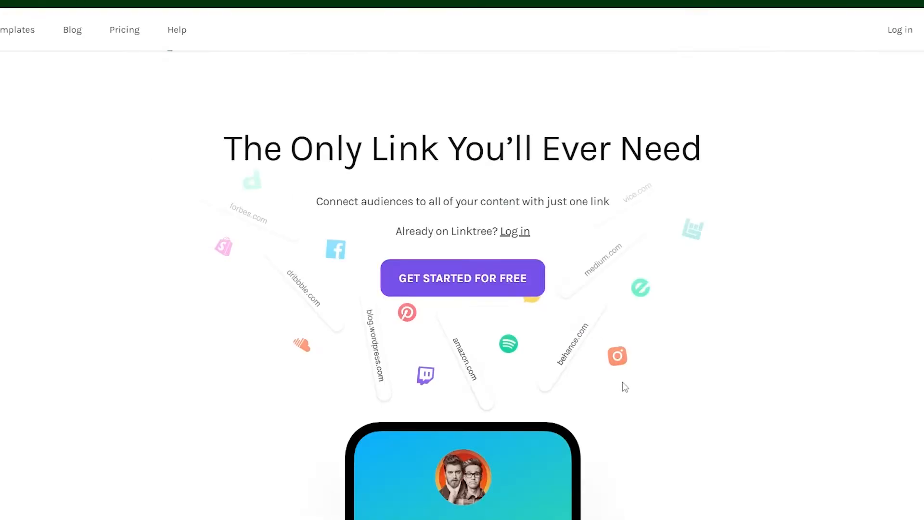
# Step: Open the free account registration form and agree to the Terms and Conditions
pyautogui.click(461, 279)
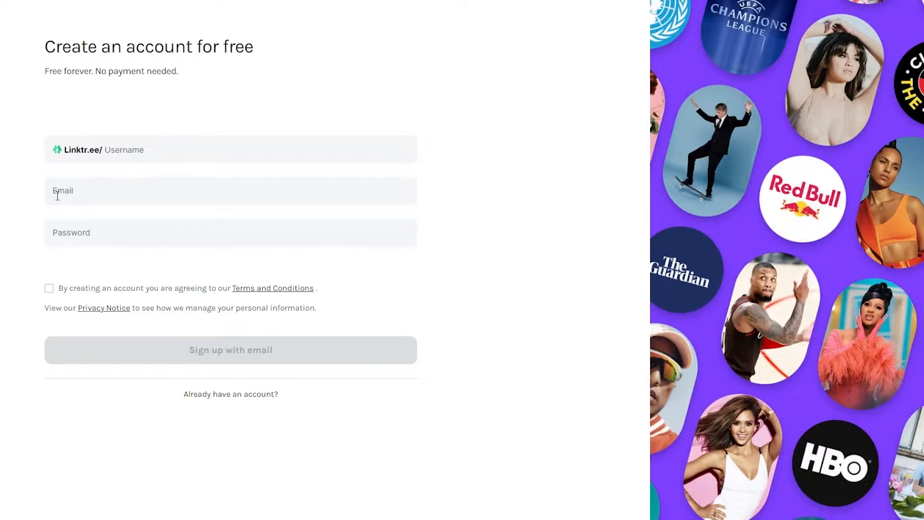
pyautogui.click(49, 291)
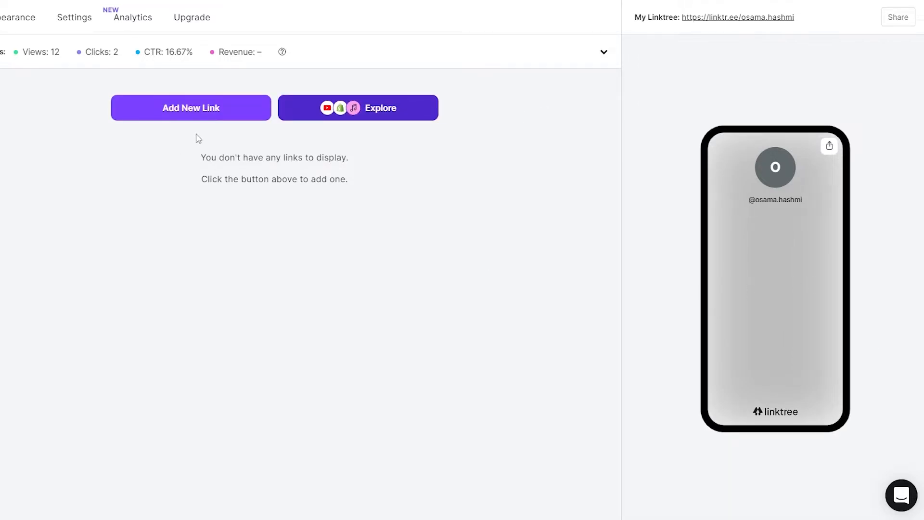
# Step: Add a new link to the Linktree and title it Twitter
pyautogui.click(207, 121)
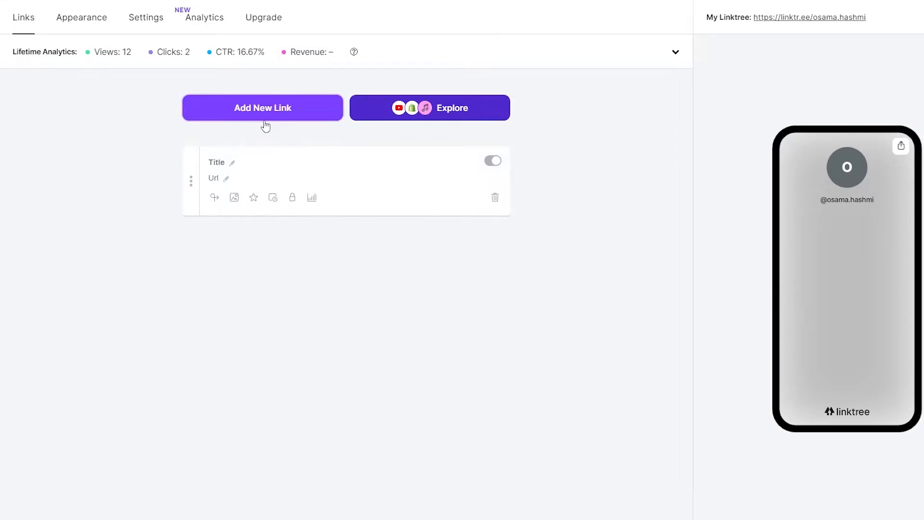
pyautogui.click(224, 168)
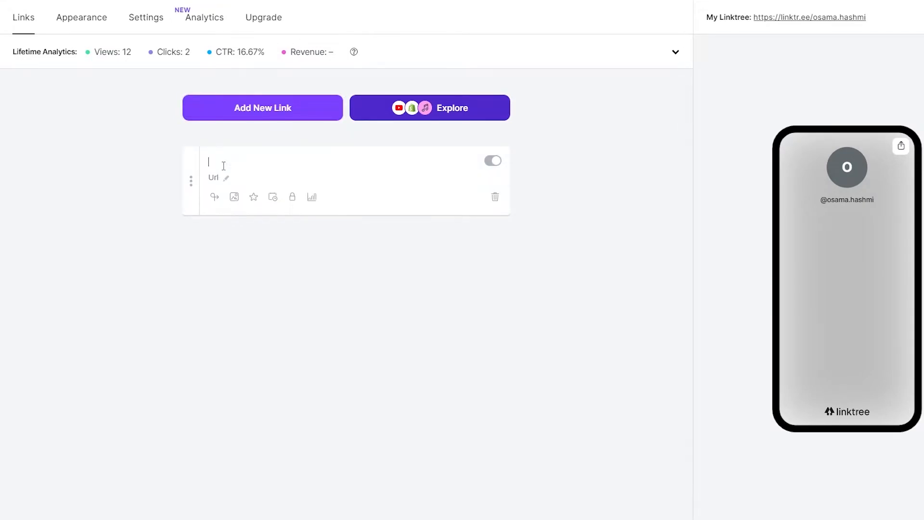
pyautogui.write('twitter')
pyautogui.click(208, 166)
pyautogui.write('T')
pyautogui.press('Delete')
# Step: Copy the address of the account's own Twitter profile and enter it as the Twitter link's URL
pyautogui.click(217, 181)
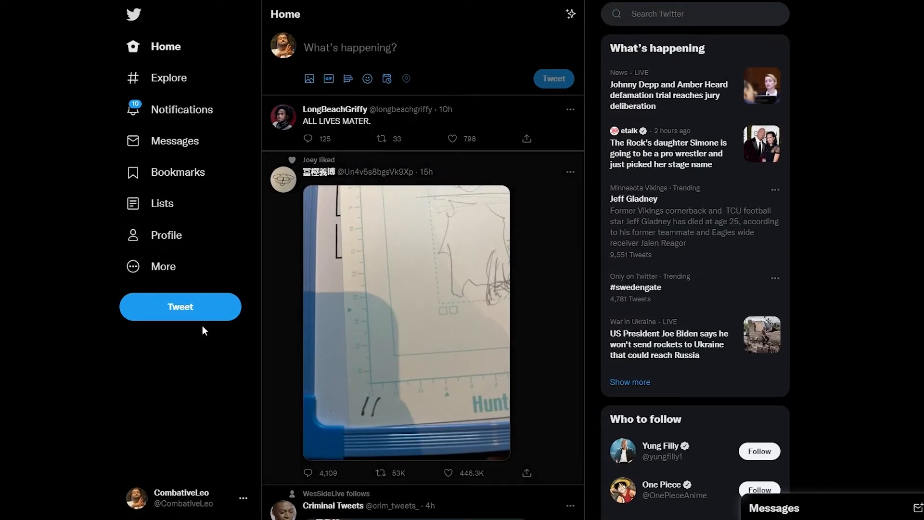
pyautogui.click(183, 235)
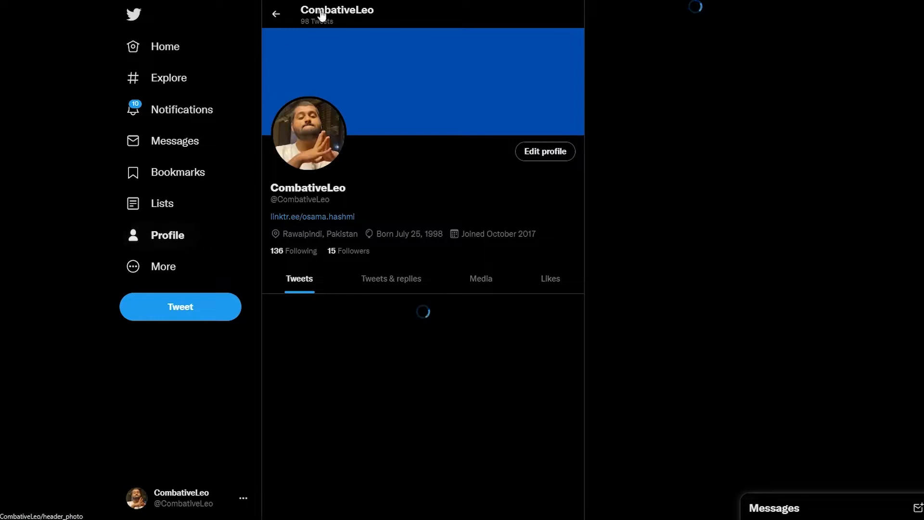
pyautogui.rightClick(228, 0)
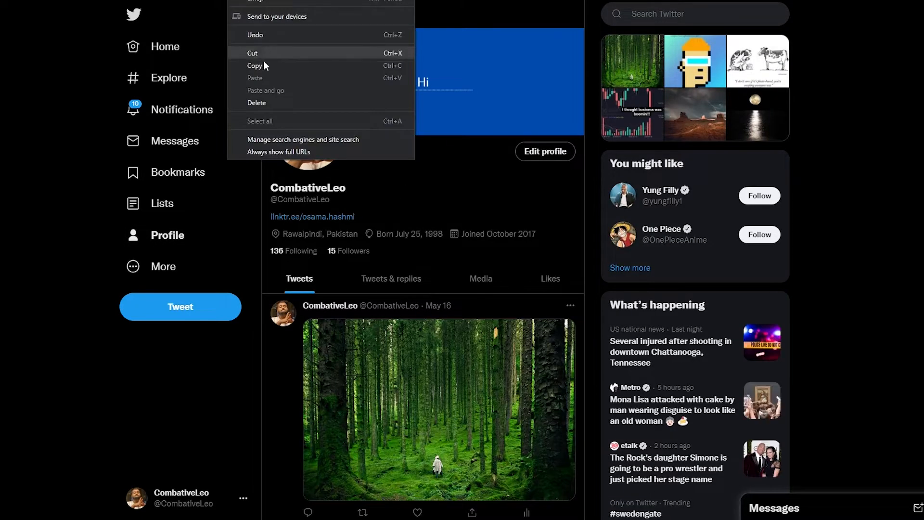
pyautogui.click(264, 66)
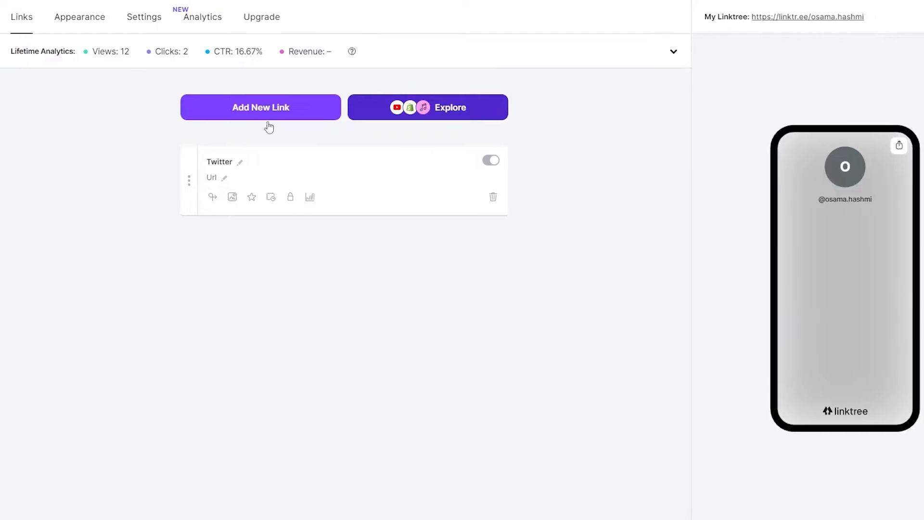
pyautogui.click(210, 179)
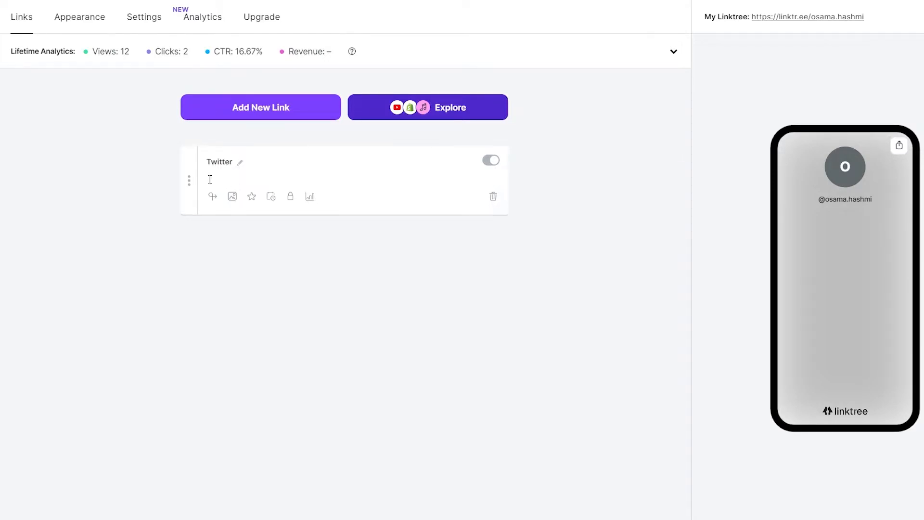
pyautogui.write('https://twitter.com/CombativeLeo')
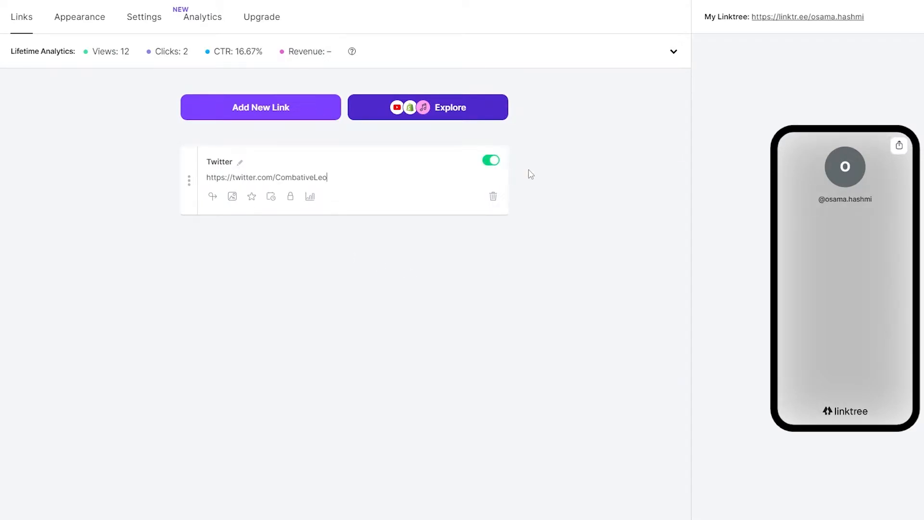
pyautogui.click(533, 194)
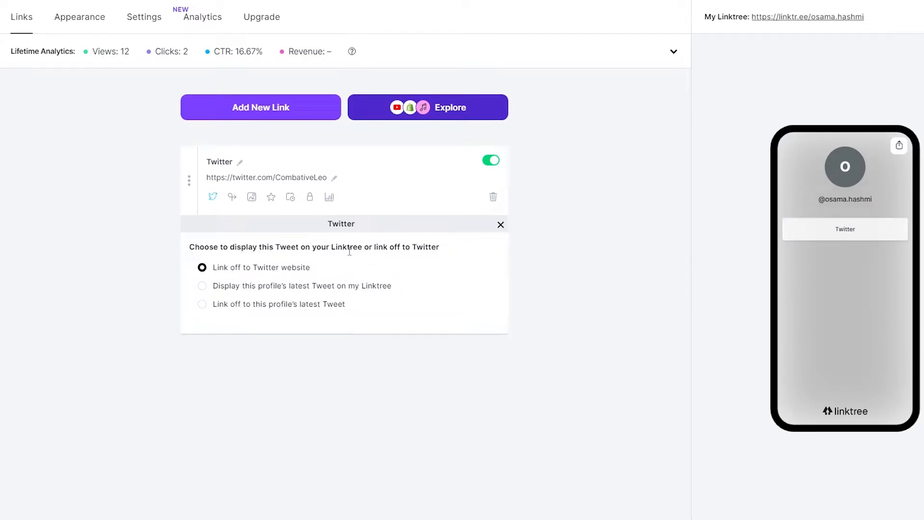
# Step: Set the Twitter link to link off to the Twitter website and close its display options
pyautogui.click(206, 288)
pyautogui.click(203, 269)
pyautogui.click(501, 225)
# Step: Give the Twitter link the Twitter bird thumbnail from Tabler Icons, searching the icons for "tw"
pyautogui.click(251, 202)
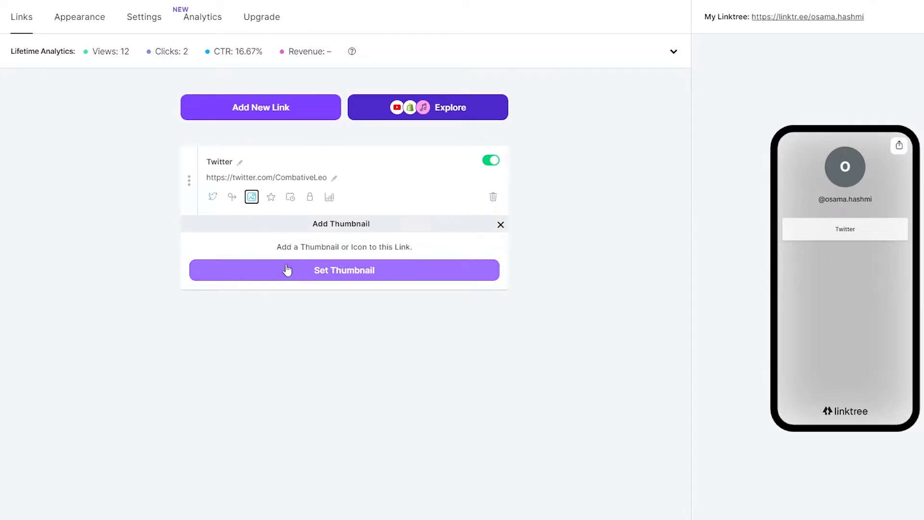
pyautogui.click(302, 273)
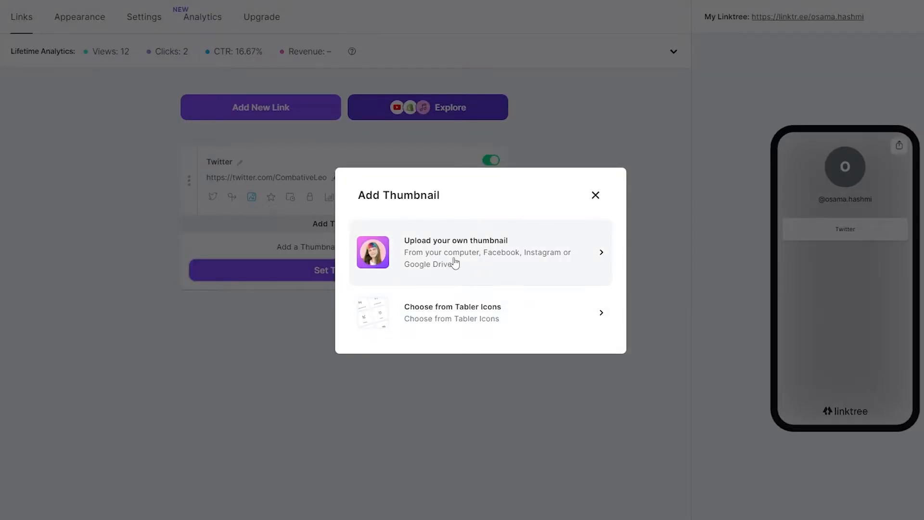
pyautogui.click(483, 322)
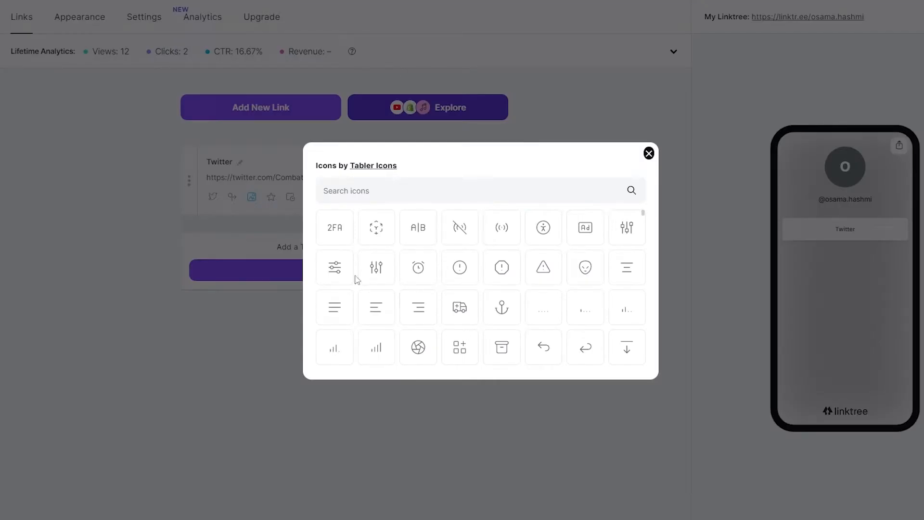
pyautogui.click(373, 189)
pyautogui.write('tw')
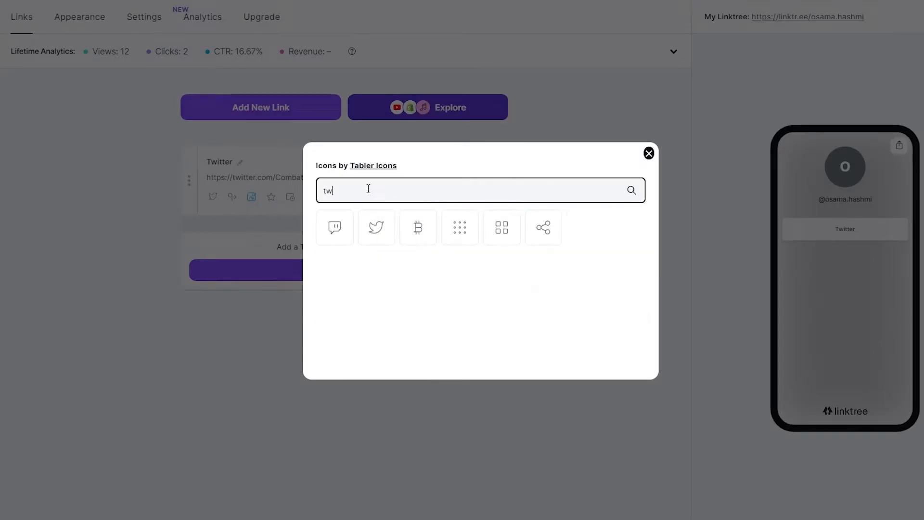
pyautogui.click(379, 236)
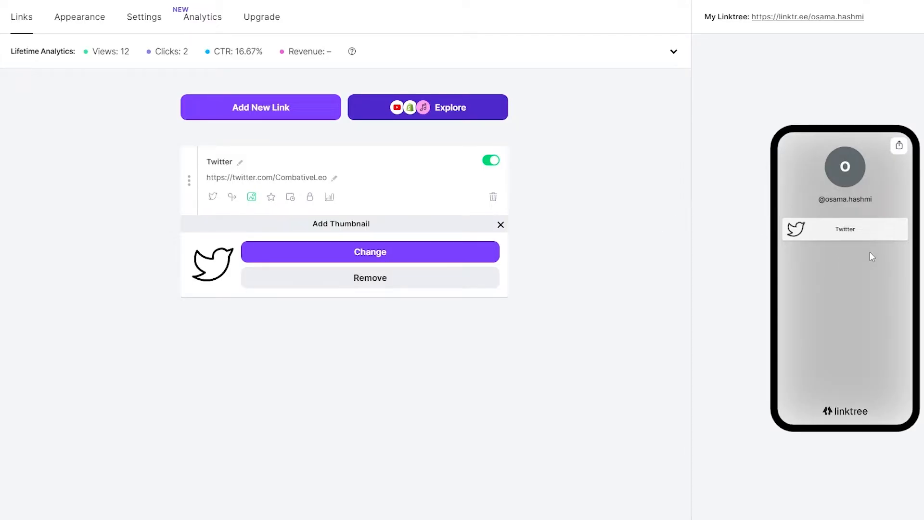
pyautogui.click(501, 223)
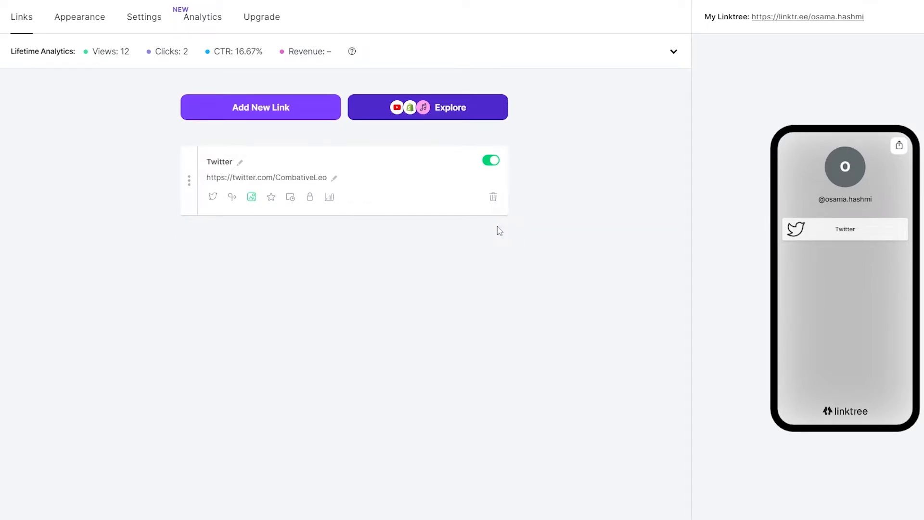
# Step: Add a Spotify link from the content that can be connected to the Linktree and title it Spotify
pyautogui.click(419, 113)
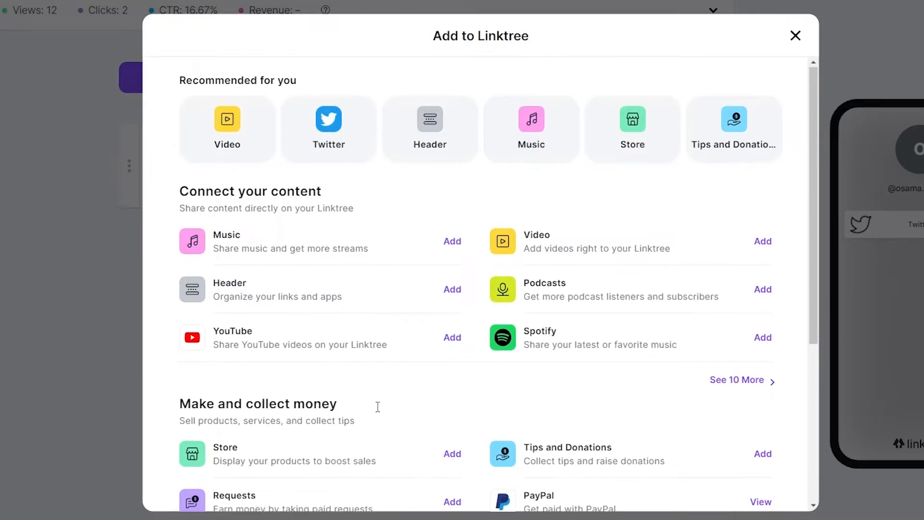
pyautogui.click(769, 343)
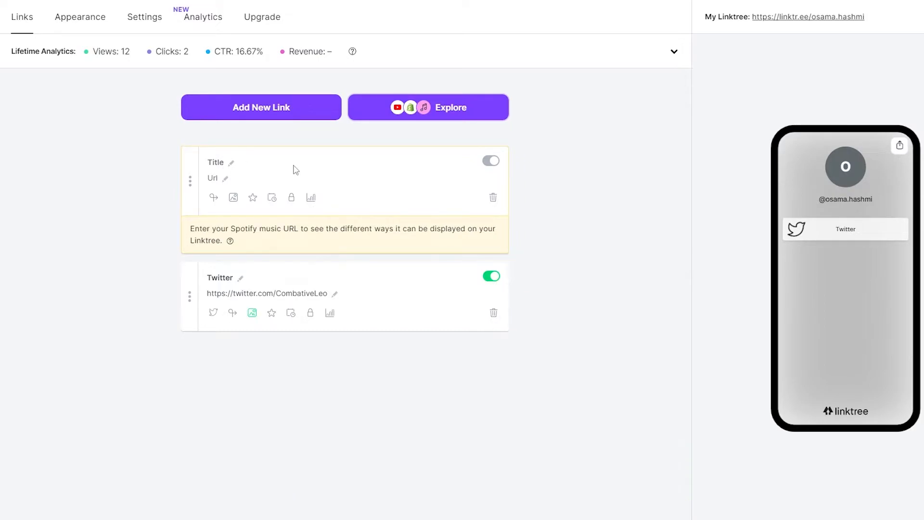
pyautogui.click(230, 164)
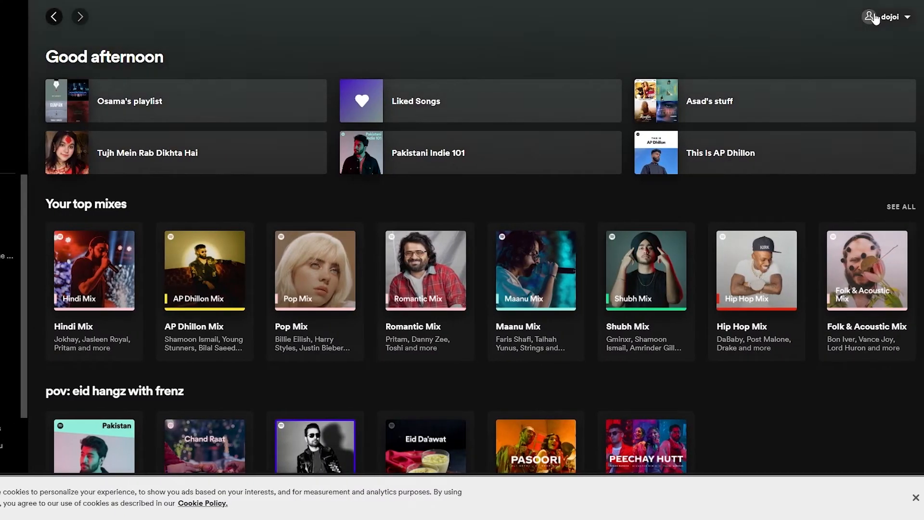
# Step: Open the account's own Spotify profile and enter its address as the Spotify link's URL
pyautogui.click(876, 18)
pyautogui.click(839, 63)
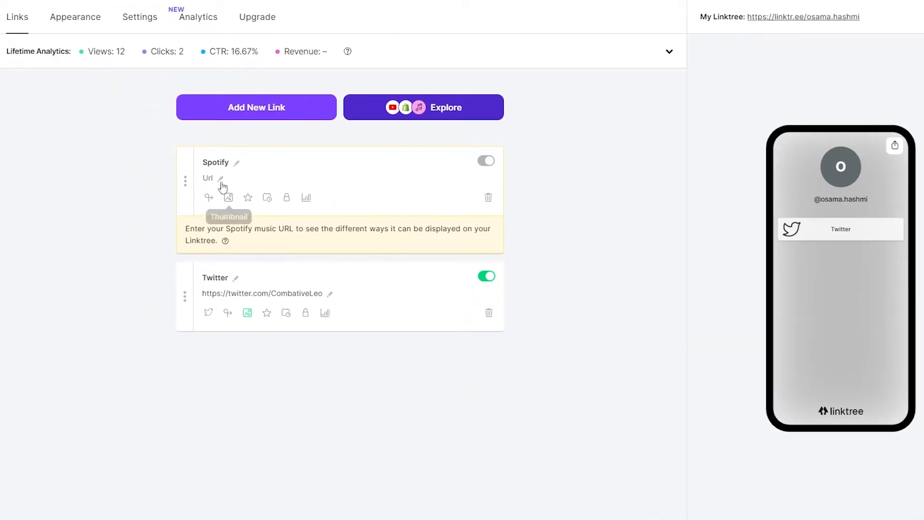
pyautogui.click(220, 179)
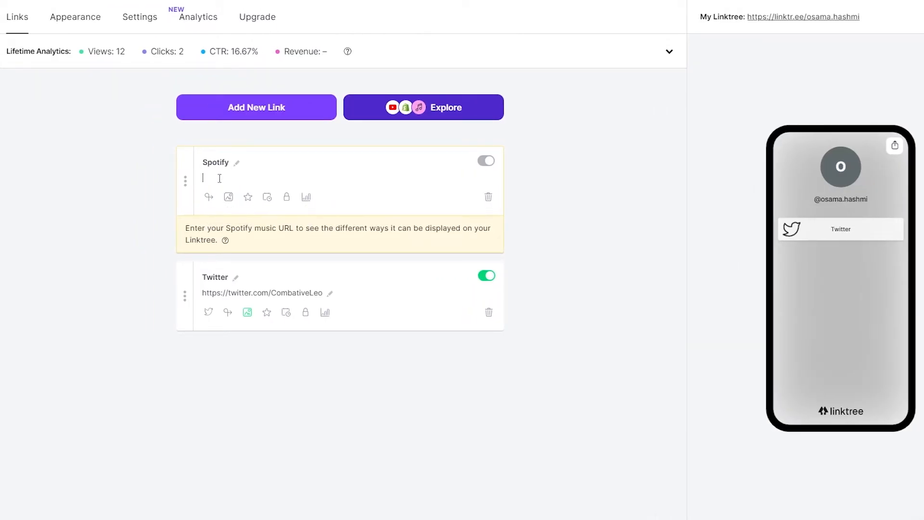
pyautogui.write('https://open.spotify.com/user/qs6iegm8at8kpifa9vp9l7vh7')
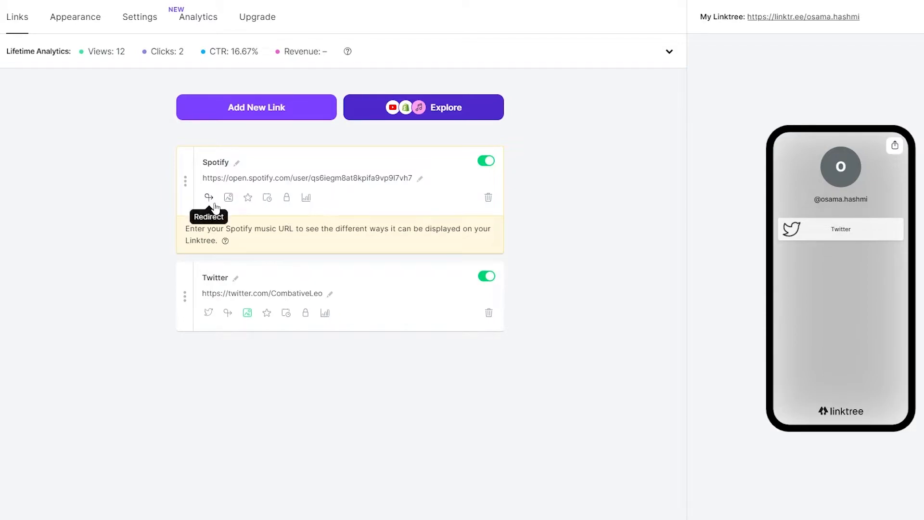
# Step: Give the Spotify link the Spotify logo thumbnail from Tabler Icons, searching the icons for "spo"
pyautogui.click(228, 198)
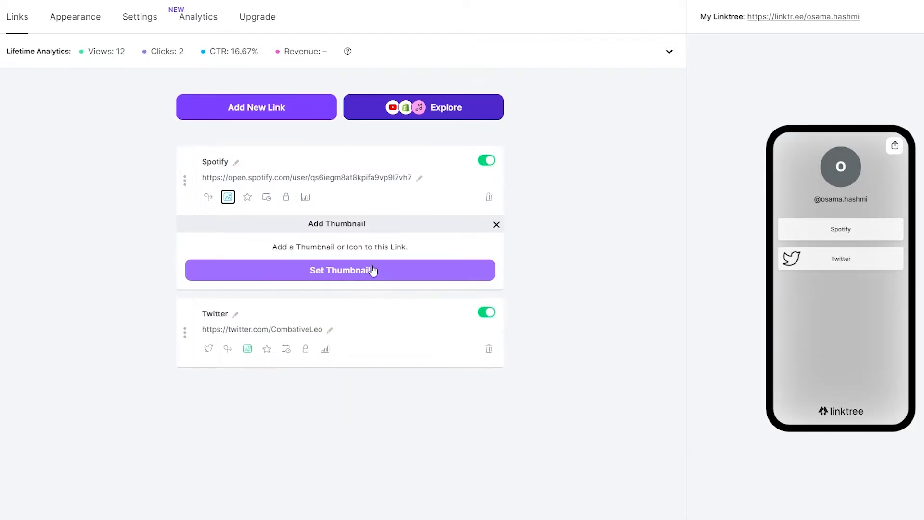
pyautogui.click(371, 270)
pyautogui.click(444, 312)
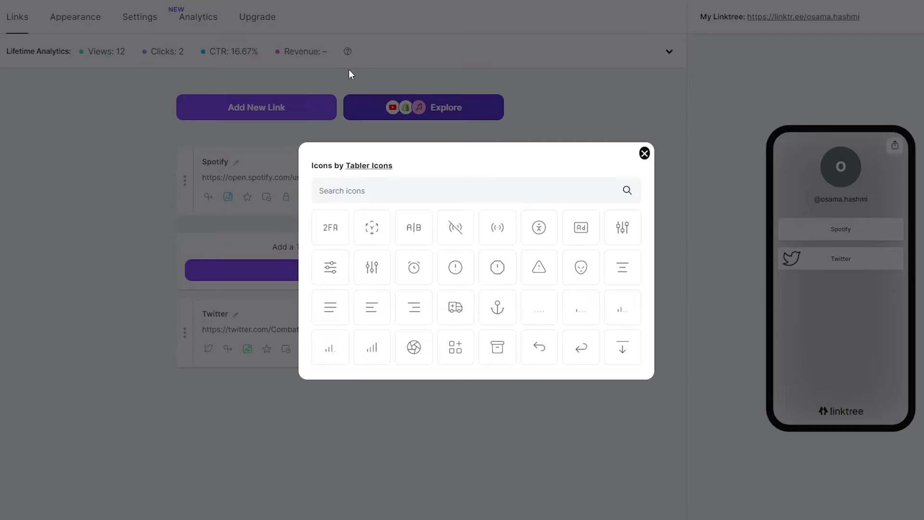
pyautogui.click(373, 192)
pyautogui.write('s')
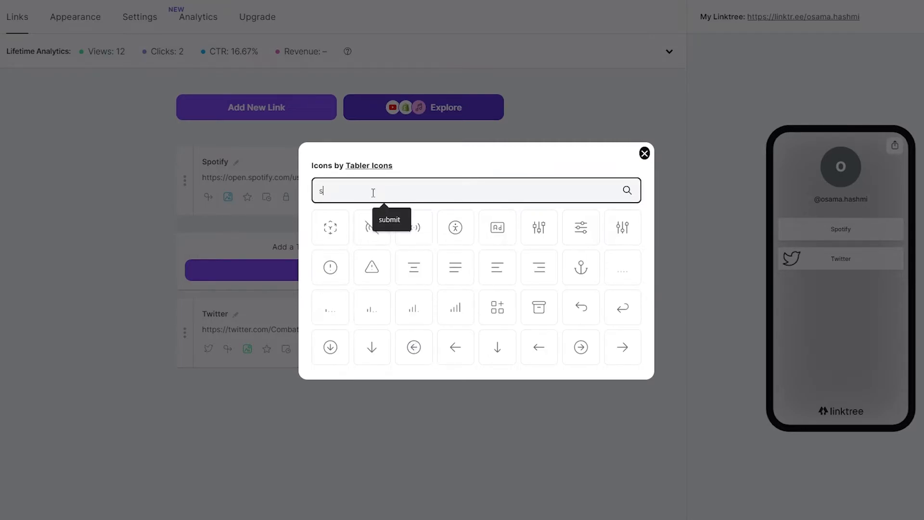
pyautogui.write('po')
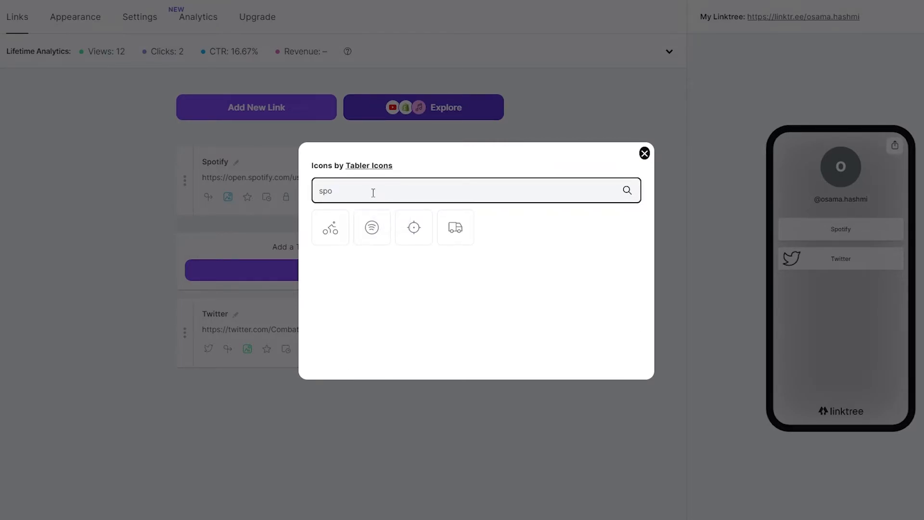
pyautogui.click(380, 222)
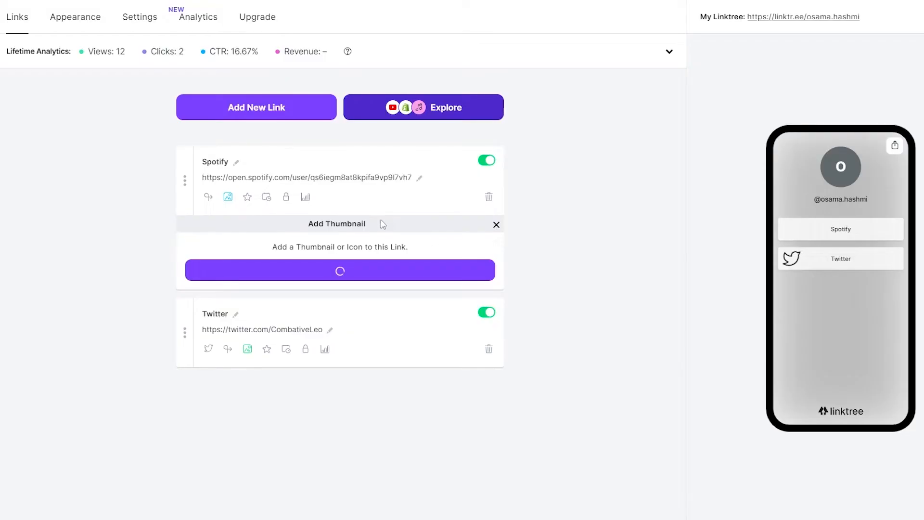
pyautogui.click(497, 224)
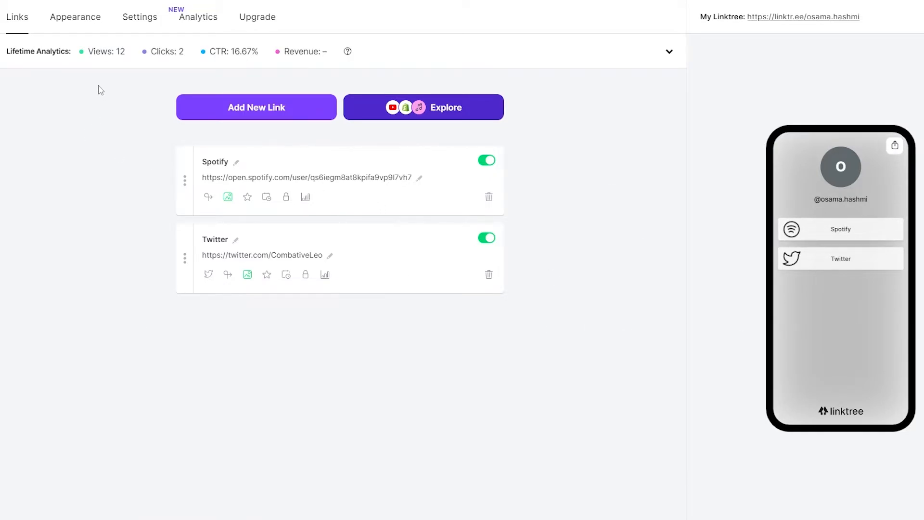
# Step: Enter "All my socials" as the bio in the profile's appearance settings
pyautogui.click(67, 30)
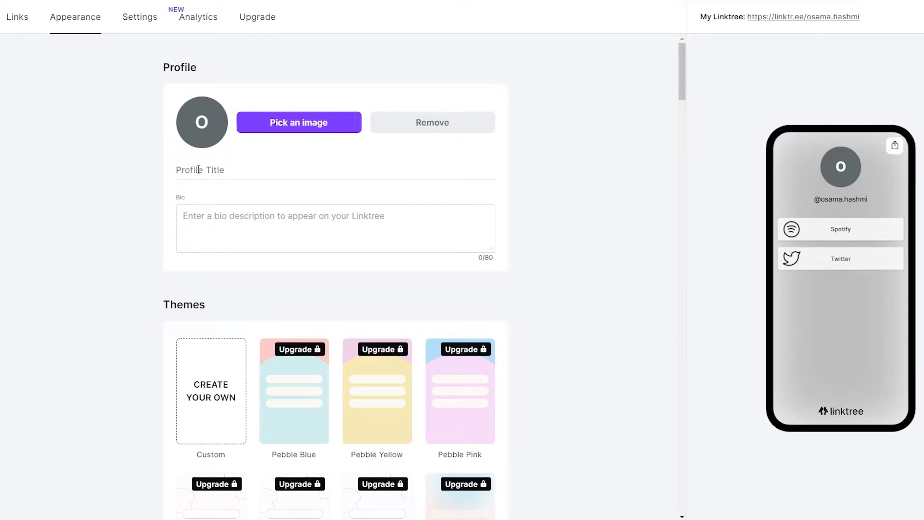
pyautogui.scroll(-1, 199, 169)
pyautogui.click(197, 120)
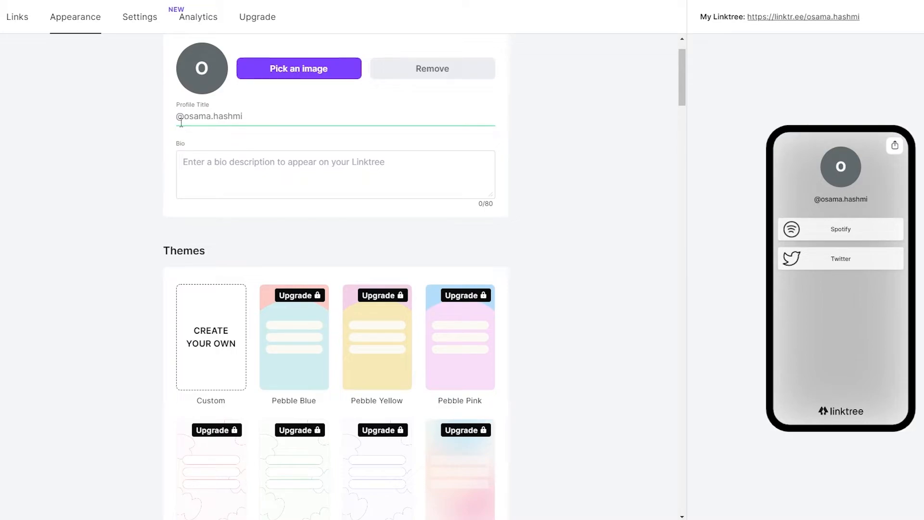
pyautogui.click(516, 182)
pyautogui.click(476, 182)
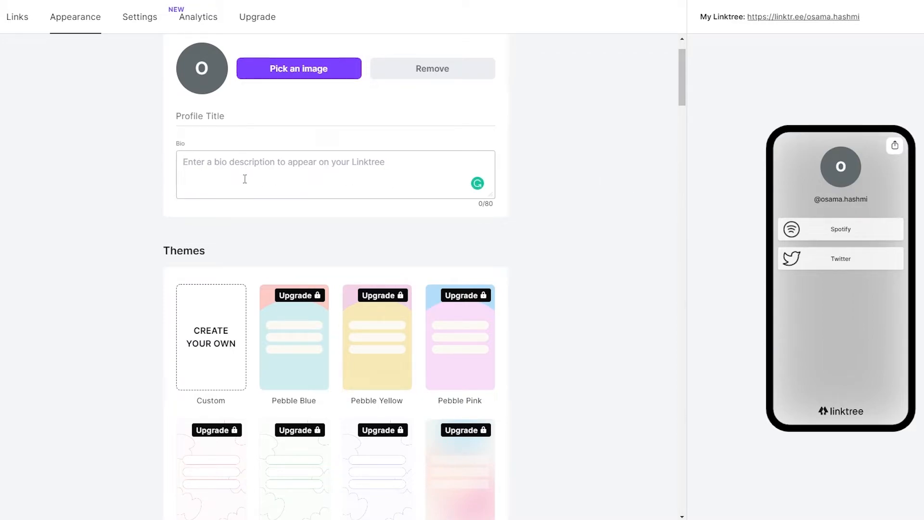
pyautogui.write('All my socials')
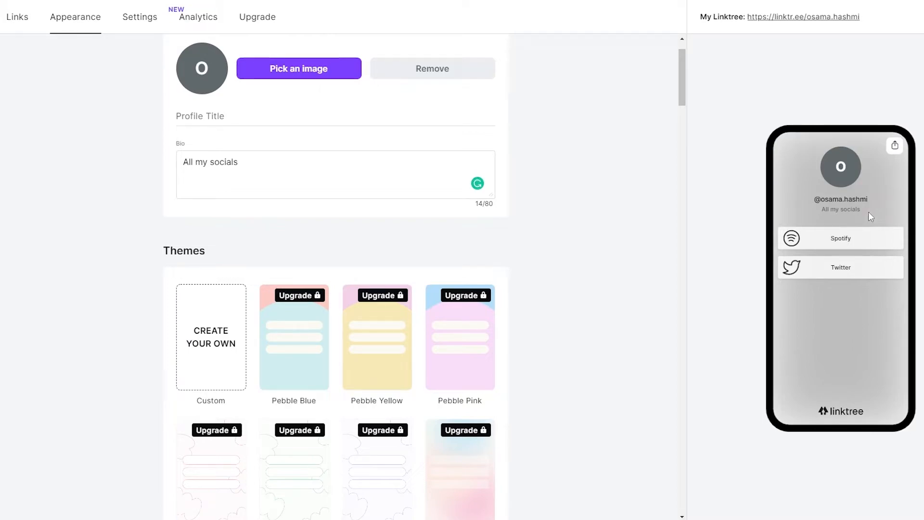
# Step: Try the Linktree x Luke John Matthew Arnold, Linktree x Daniel Triendl and Air Black themes on the profile
pyautogui.scroll(-6, 351, 207)
pyautogui.scroll(-1, 299, 216)
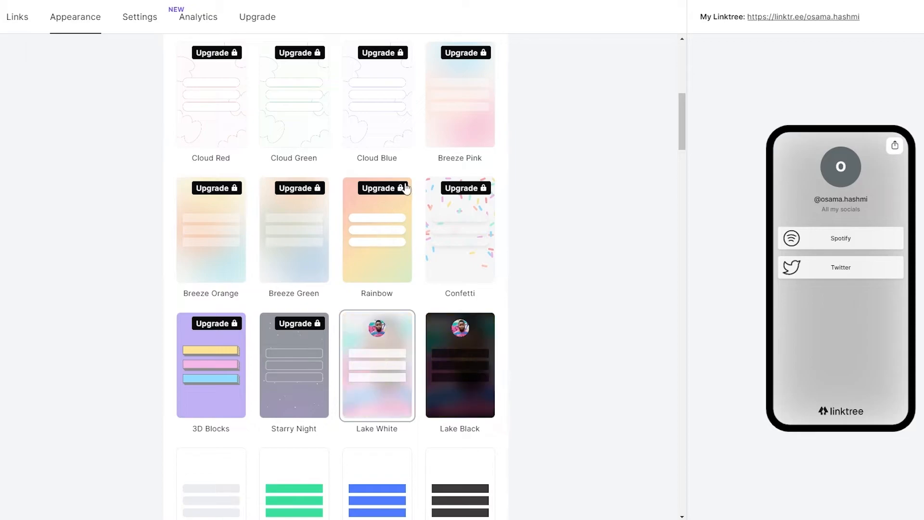
pyautogui.scroll(4, 344, 169)
pyautogui.scroll(-10, 342, 168)
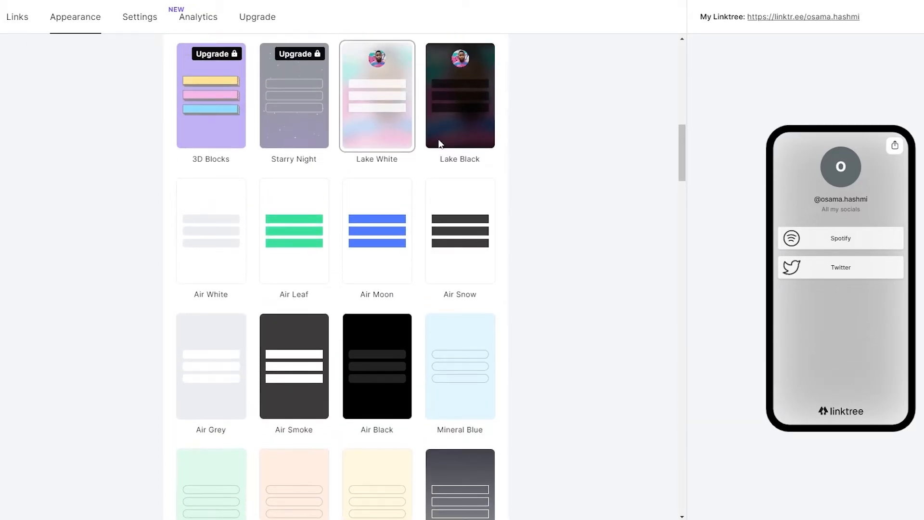
pyautogui.scroll(-6, 340, 244)
pyautogui.click(303, 379)
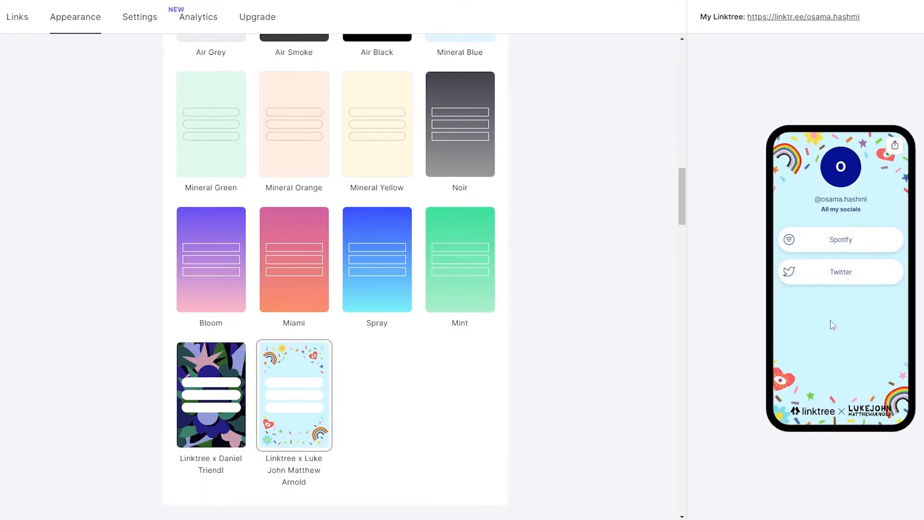
pyautogui.click(221, 408)
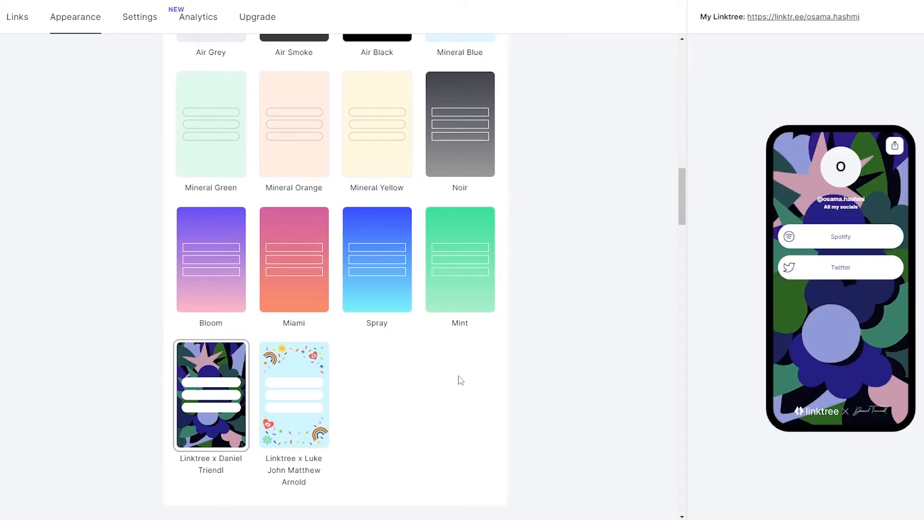
pyautogui.click(289, 386)
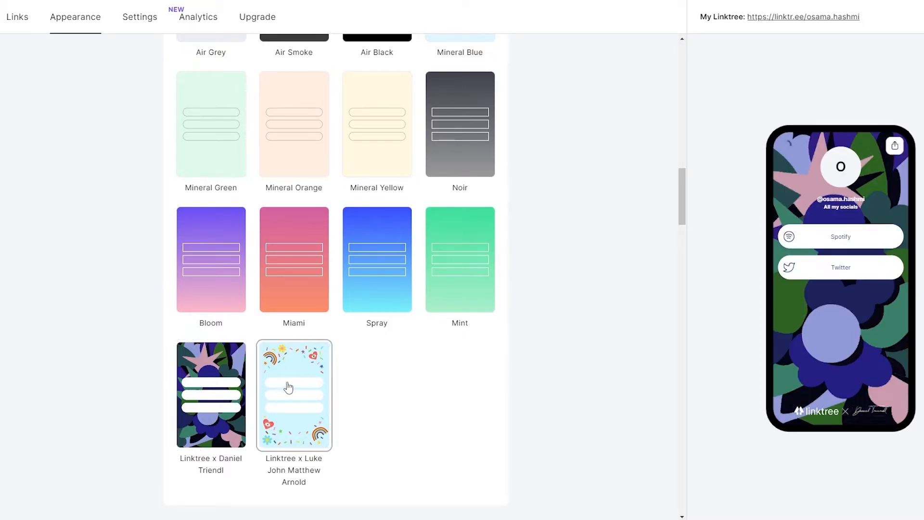
pyautogui.scroll(3, 375, 292)
pyautogui.click(371, 149)
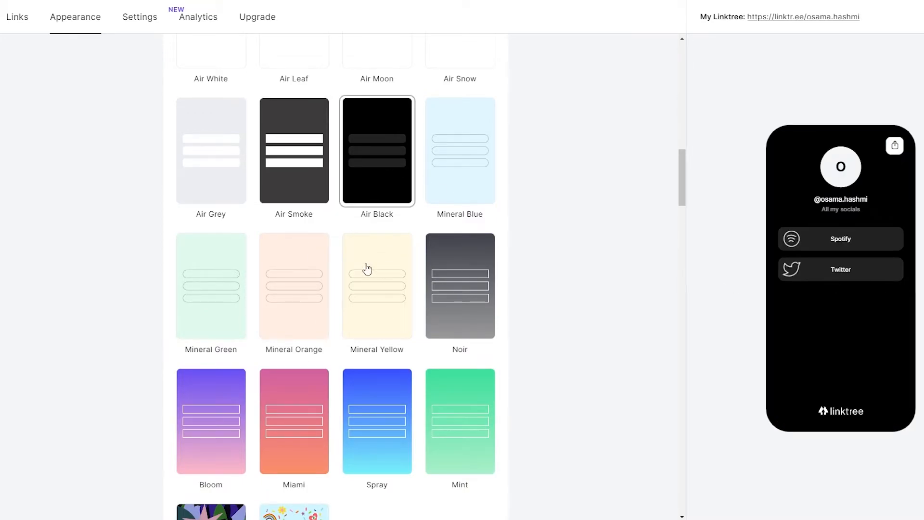
# Step: Try to apply the Zig Zag background in the custom appearance options and dismiss the upgrade offer
pyautogui.scroll(-8, 382, 295)
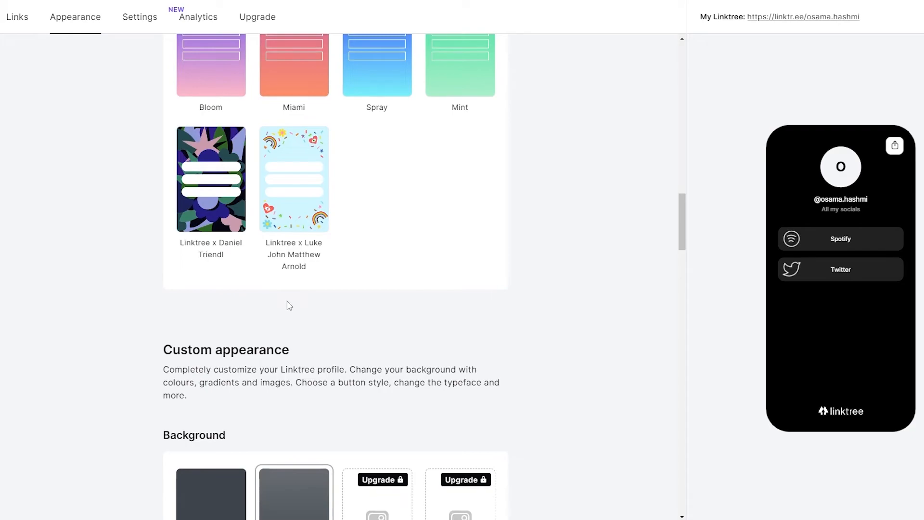
pyautogui.scroll(-2, 284, 305)
pyautogui.scroll(-2, 283, 305)
pyautogui.scroll(-3, 496, 308)
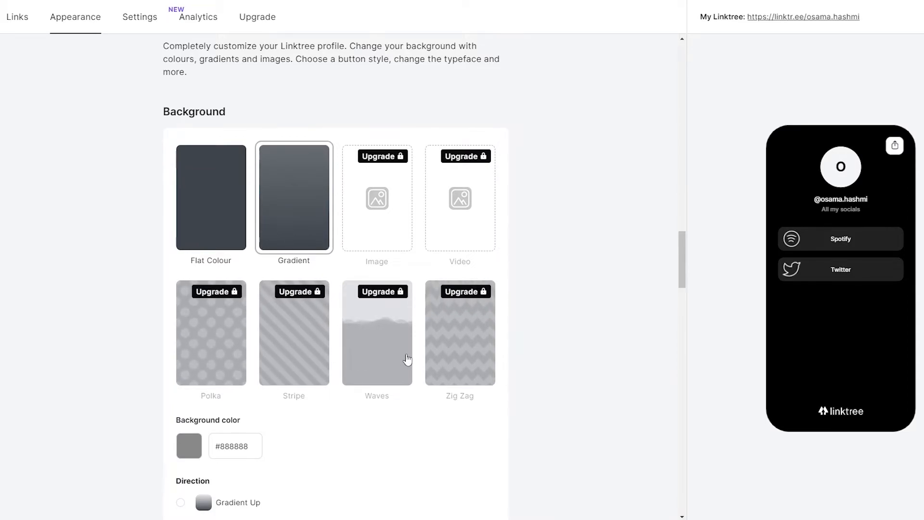
pyautogui.click(472, 365)
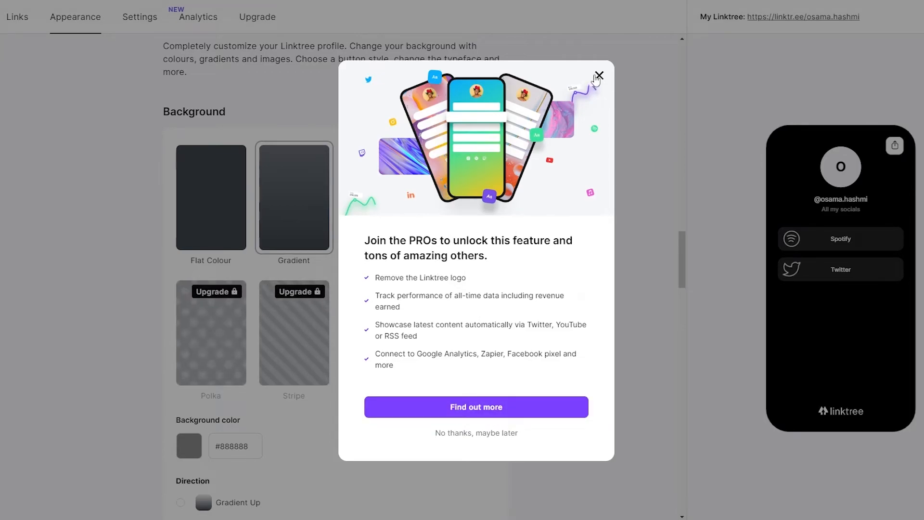
pyautogui.click(599, 75)
# Step: Try the Capriola font on the profile and switch the font to Fredoka One
pyautogui.scroll(-3, 574, 265)
pyautogui.scroll(-3, 530, 270)
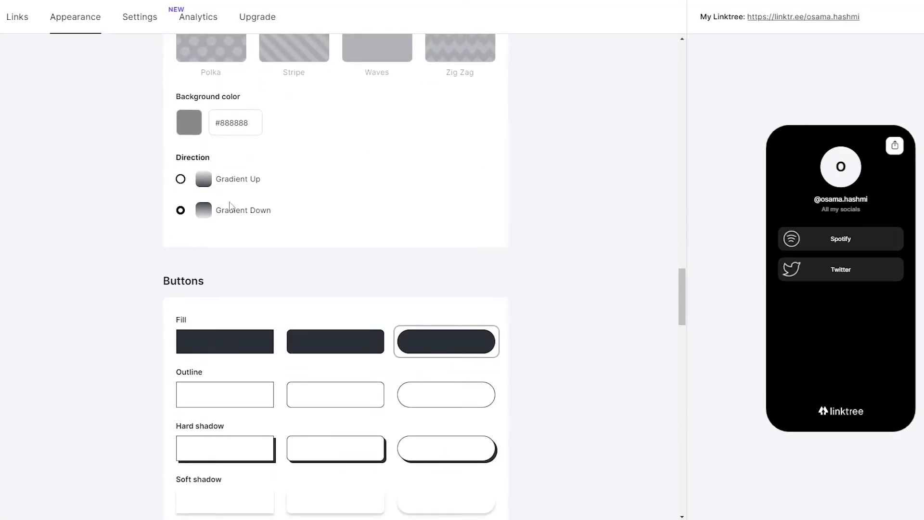
pyautogui.scroll(-2, 237, 232)
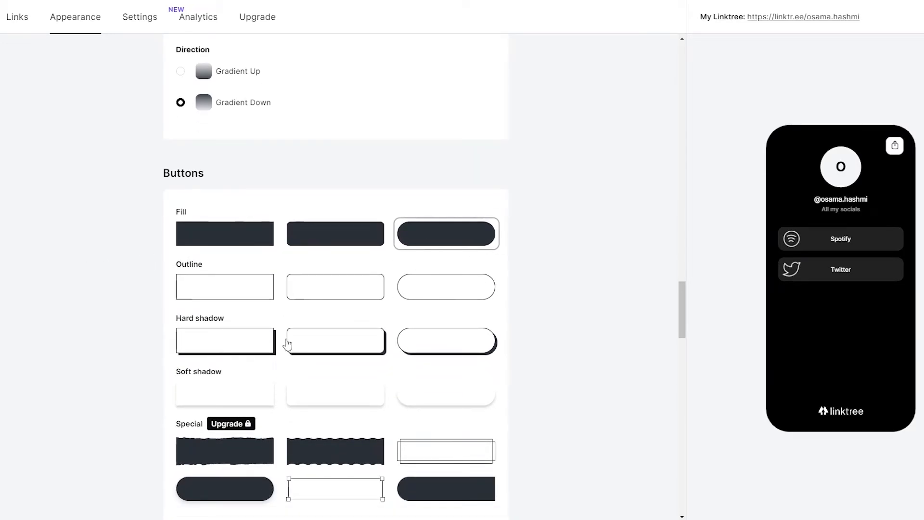
pyautogui.scroll(-3, 258, 368)
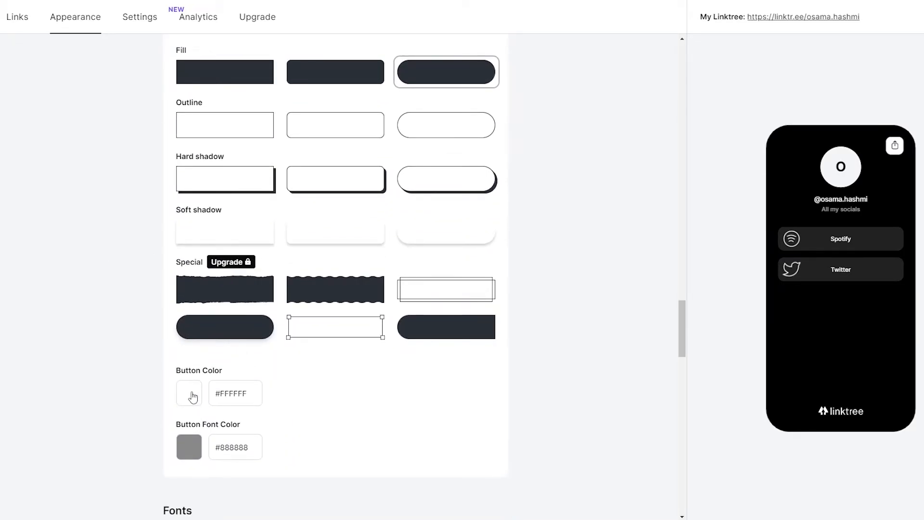
pyautogui.scroll(-3, 174, 337)
pyautogui.scroll(-2, 167, 297)
pyautogui.click(268, 330)
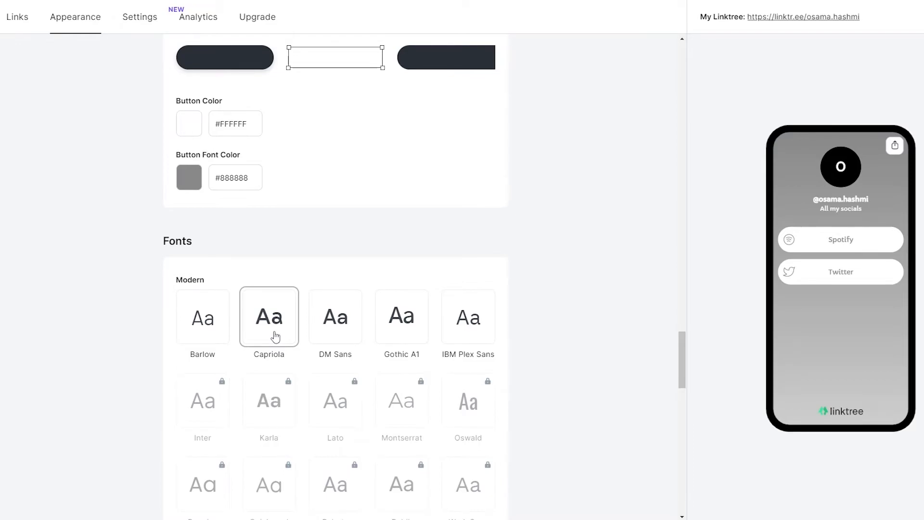
pyautogui.scroll(-11, 275, 336)
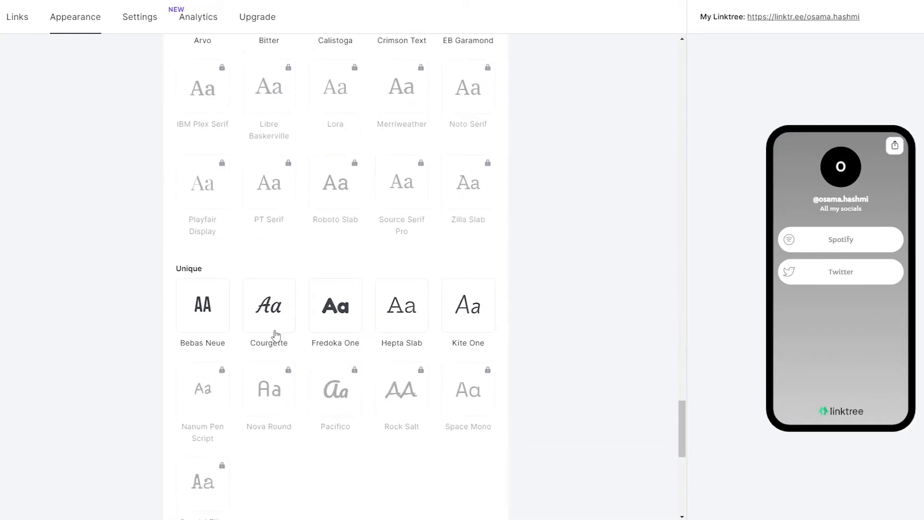
pyautogui.click(337, 314)
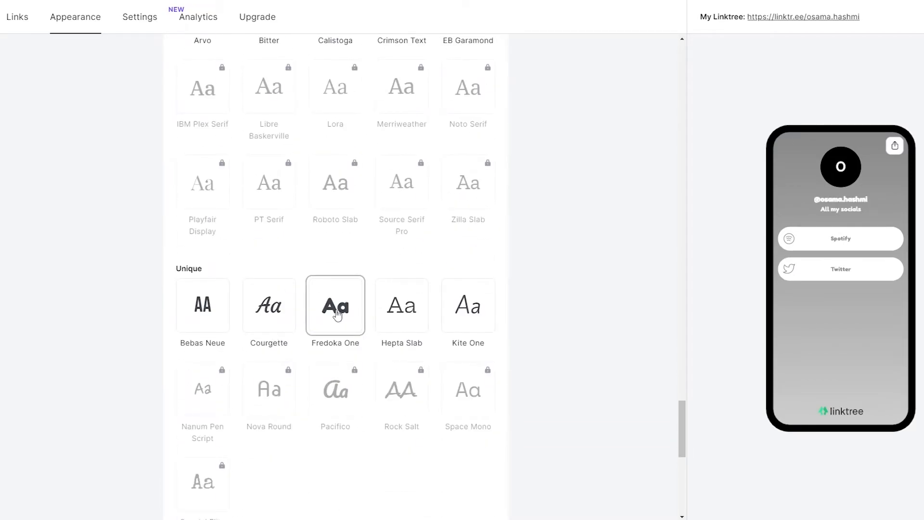
# Step: Set the profile's font color to red, #FF0000
pyautogui.scroll(-6, 337, 314)
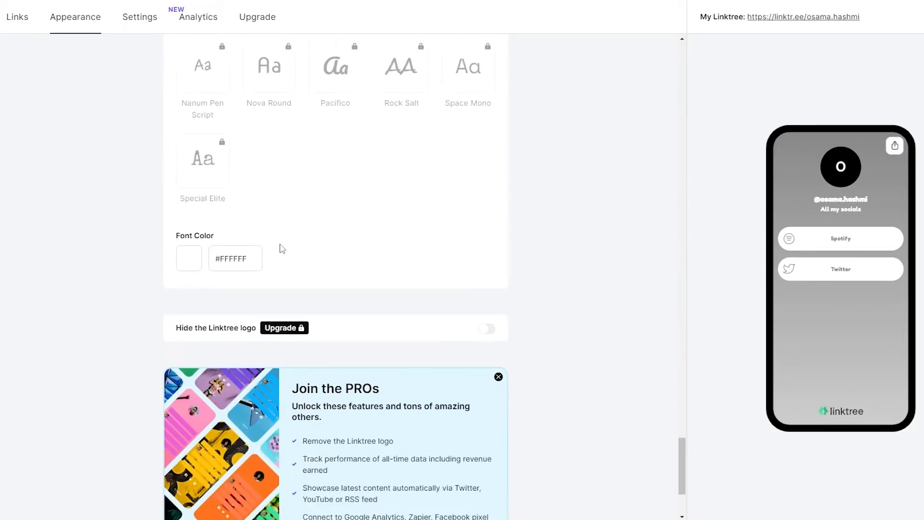
pyautogui.scroll(13, 293, 313)
pyautogui.scroll(-12, 294, 322)
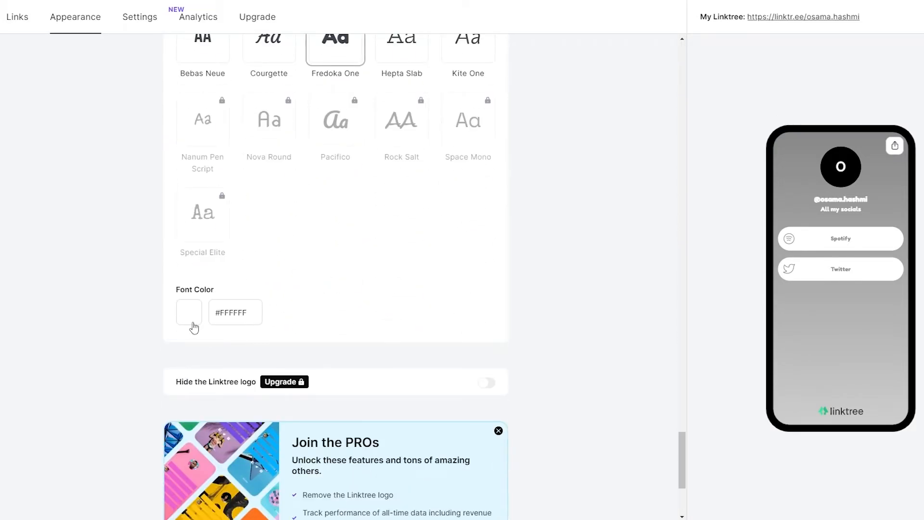
pyautogui.click(194, 328)
pyautogui.click(290, 273)
pyautogui.click(413, 261)
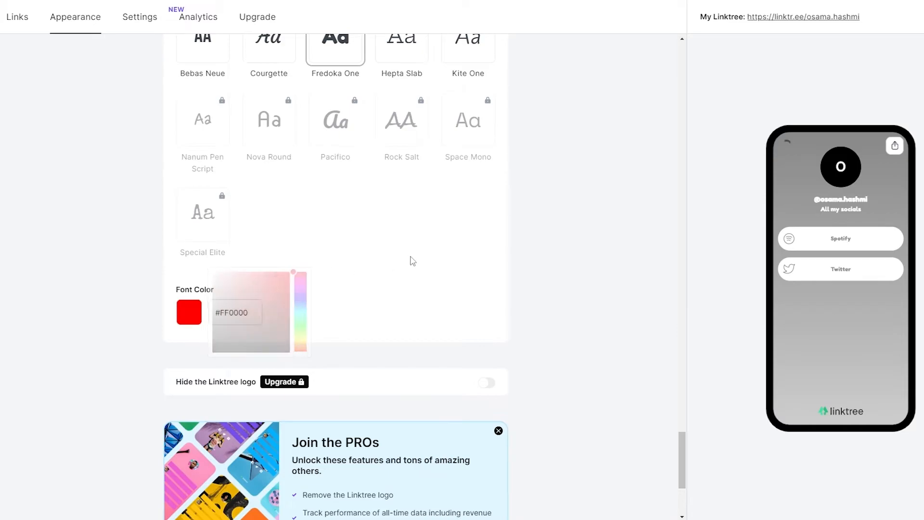
# Step: Apply the Air Black theme to the profile in place of the custom appearance
pyautogui.scroll(20, 349, 241)
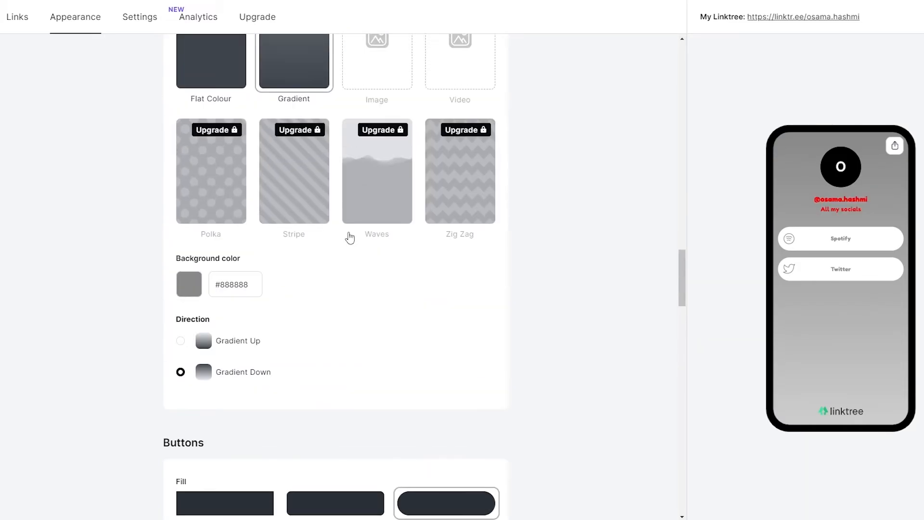
pyautogui.scroll(18, 347, 238)
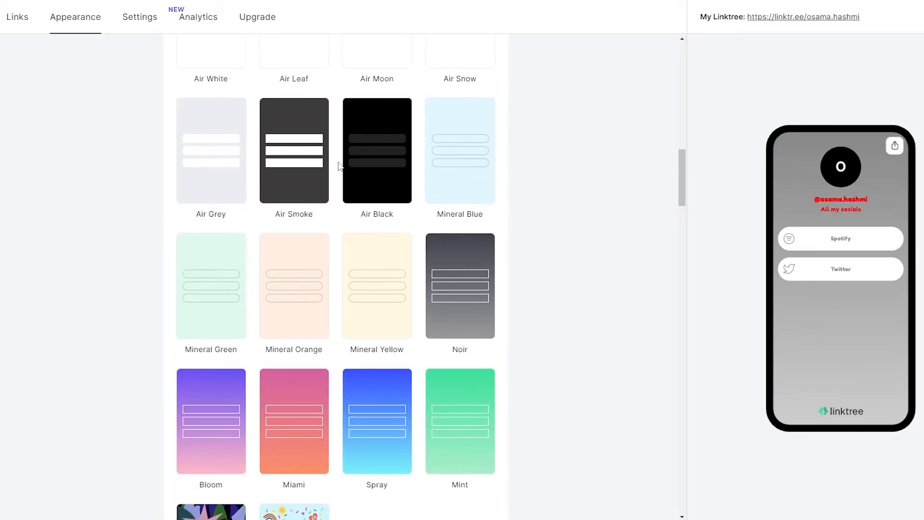
pyautogui.click(361, 174)
pyautogui.scroll(-20, 460, 315)
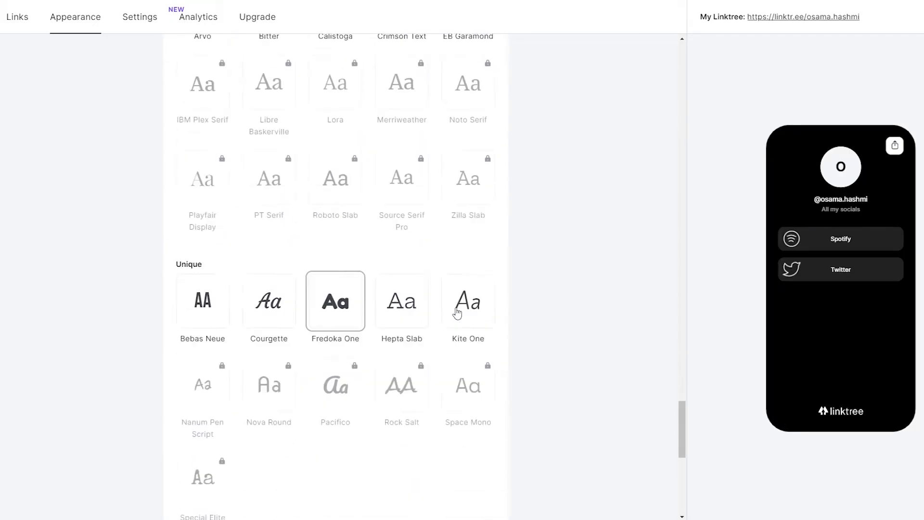
pyautogui.scroll(-10, 457, 313)
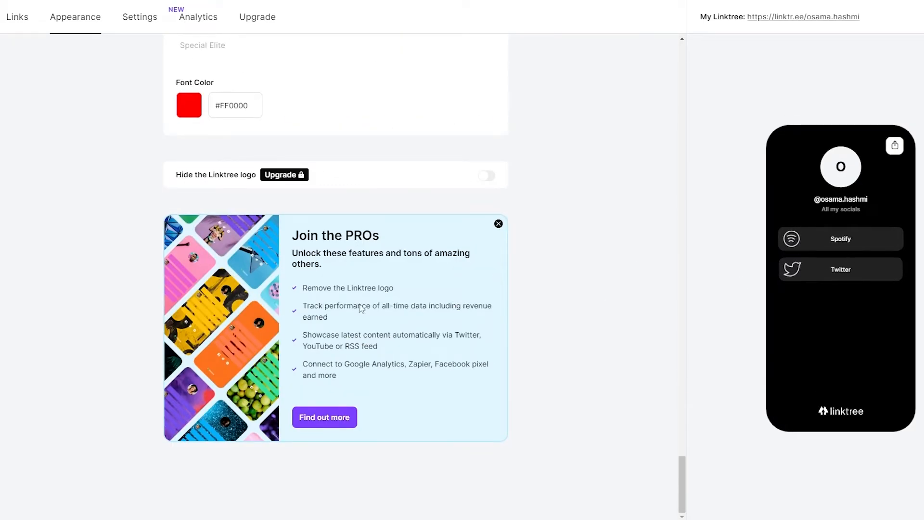
pyautogui.scroll(5, 253, 321)
pyautogui.scroll(5, 253, 322)
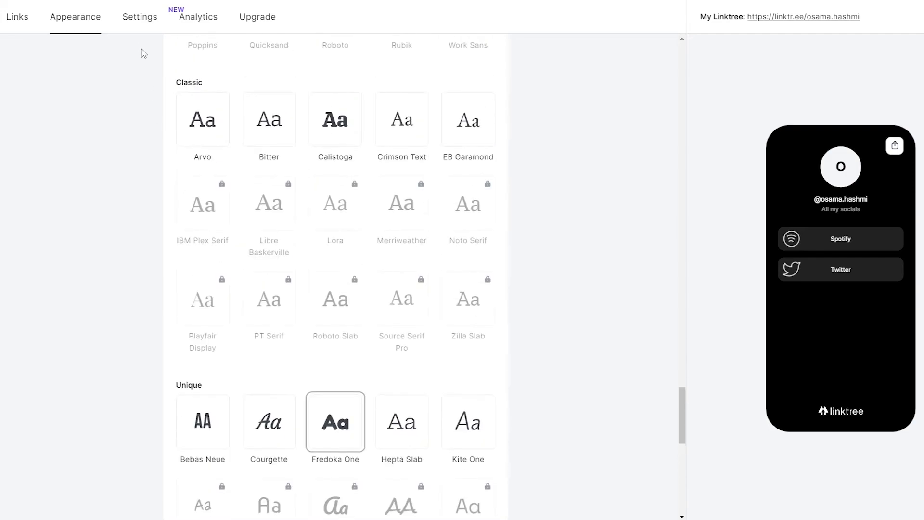
# Step: Open the Linktree's settings and examine the support banner, mailing list, commerce, sensitive material, SEO, analytics, social icon and affiliate program options
pyautogui.click(136, 22)
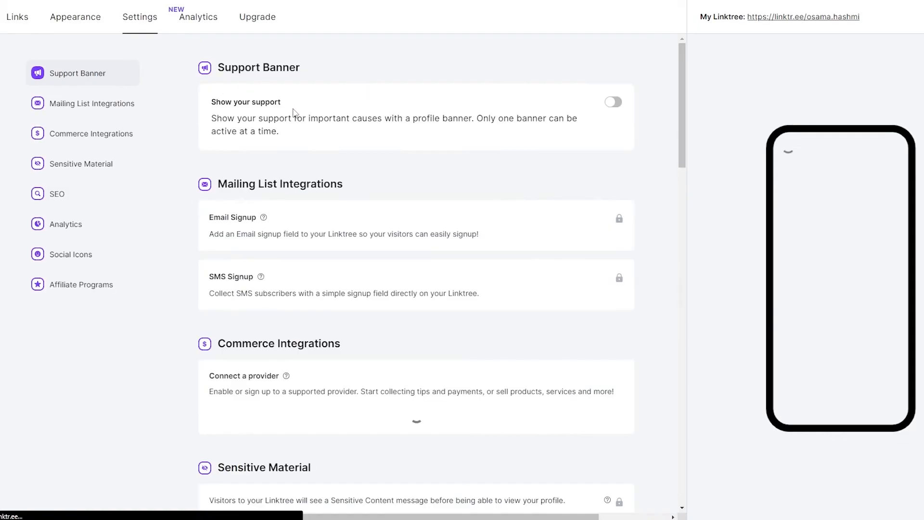
pyautogui.scroll(-1, 293, 113)
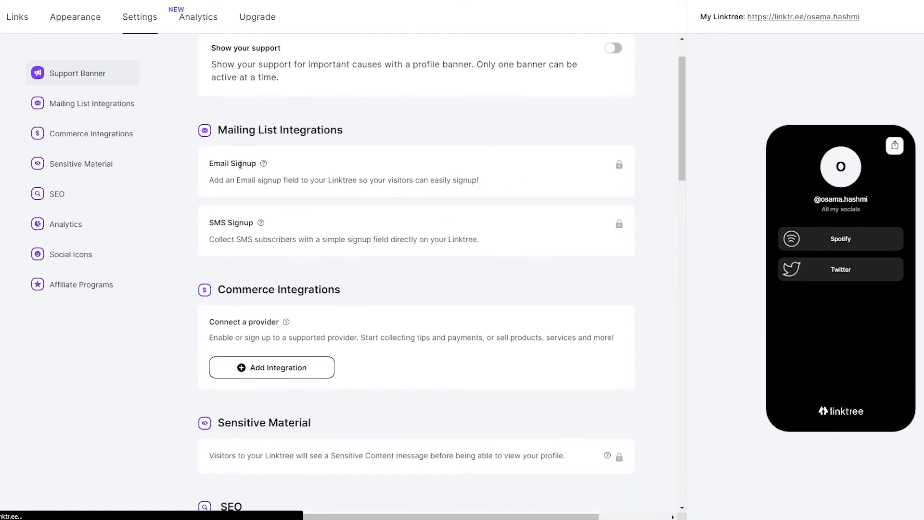
pyautogui.scroll(-8, 344, 215)
pyautogui.scroll(5, 265, 162)
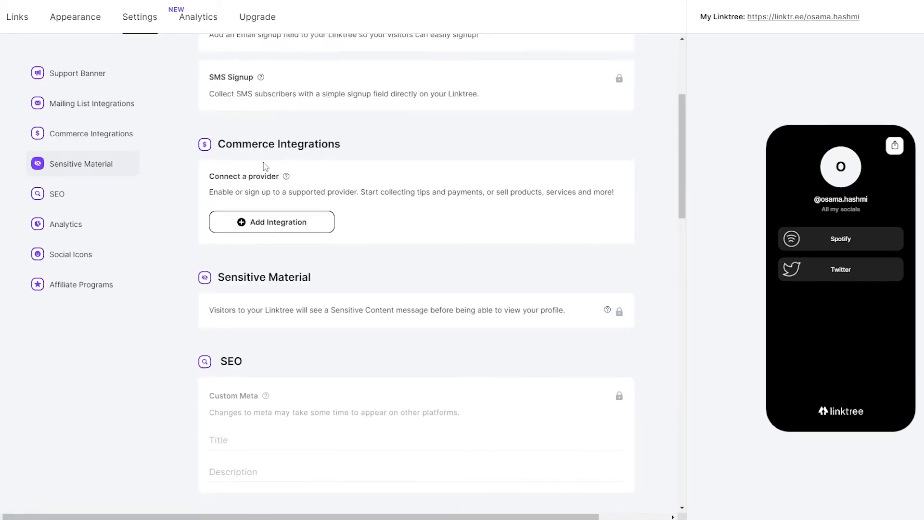
pyautogui.scroll(5, 264, 163)
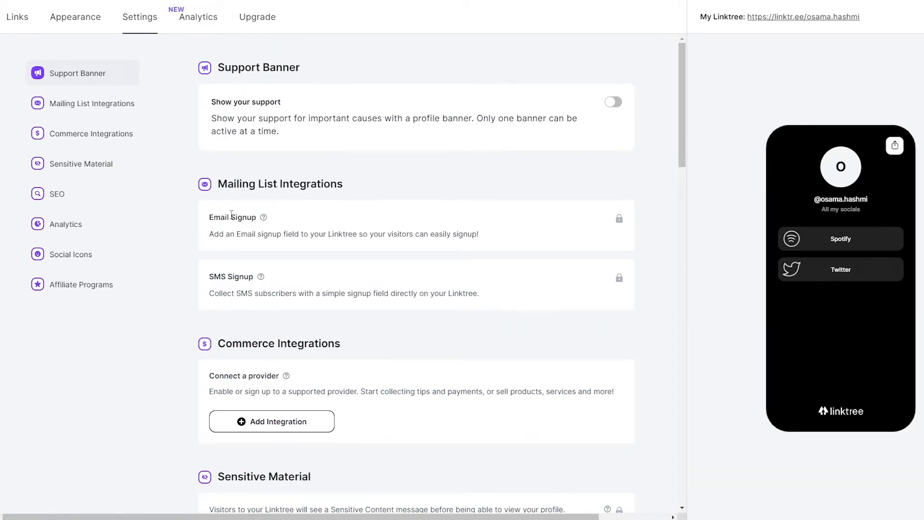
pyautogui.scroll(-3, 255, 199)
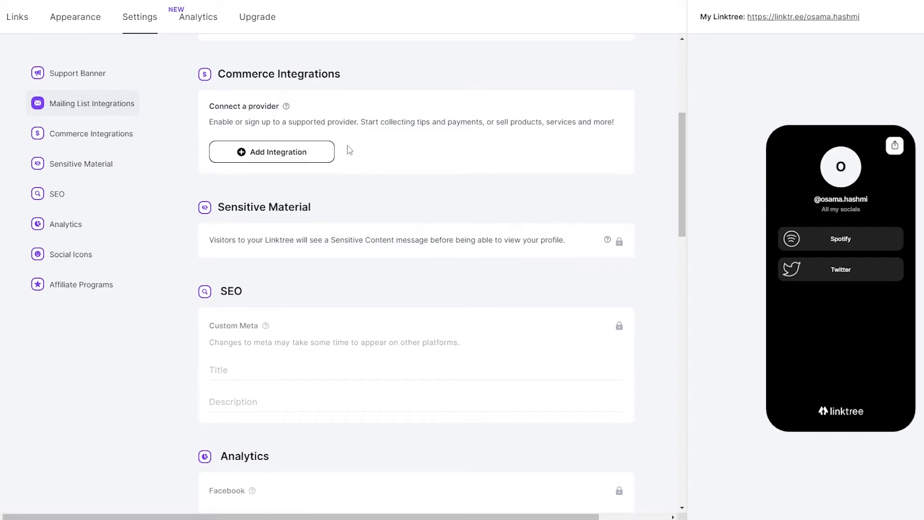
pyautogui.scroll(-2, 330, 192)
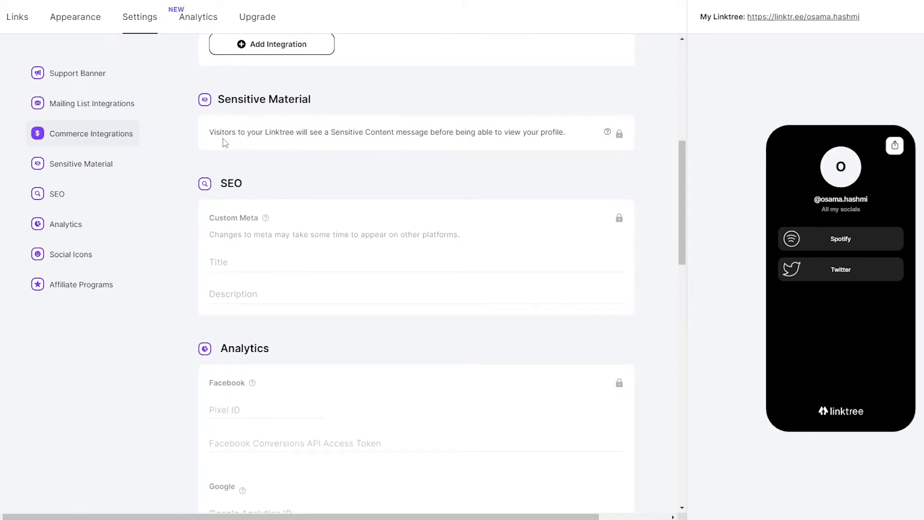
pyautogui.scroll(-2, 409, 186)
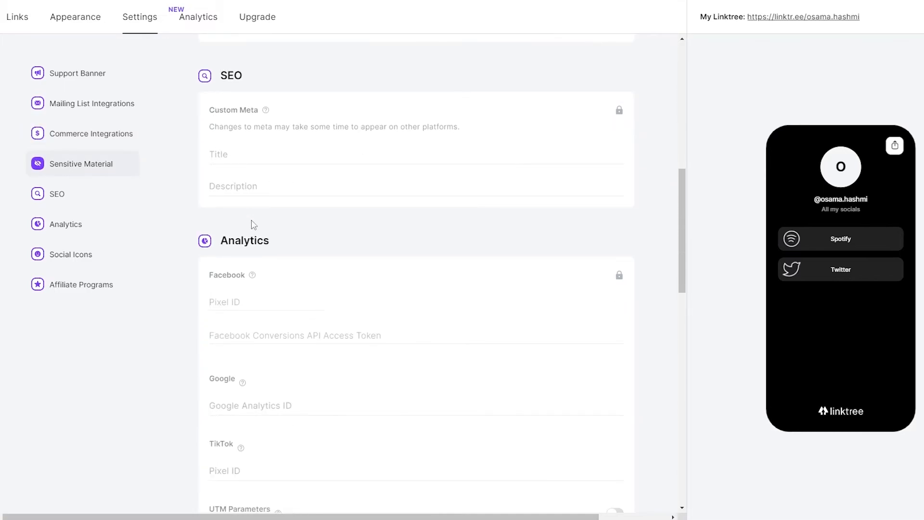
pyautogui.scroll(-2, 253, 222)
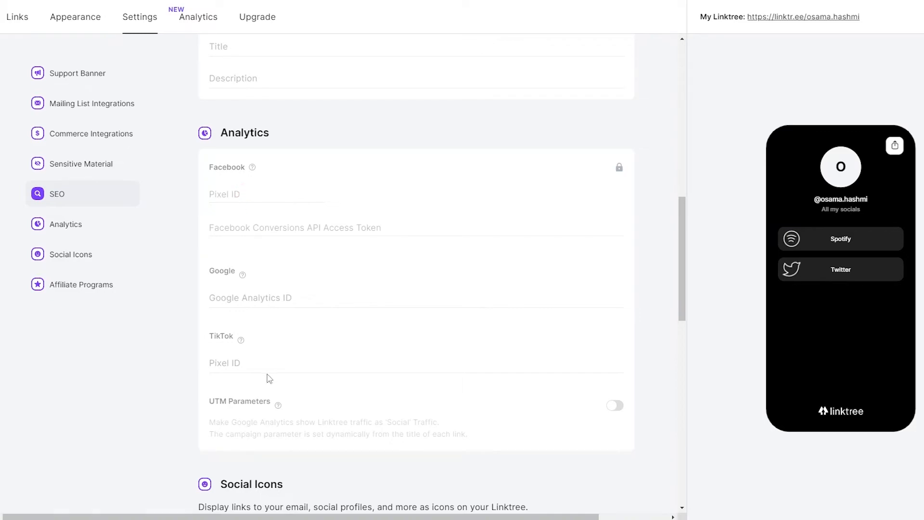
pyautogui.scroll(-2, 250, 306)
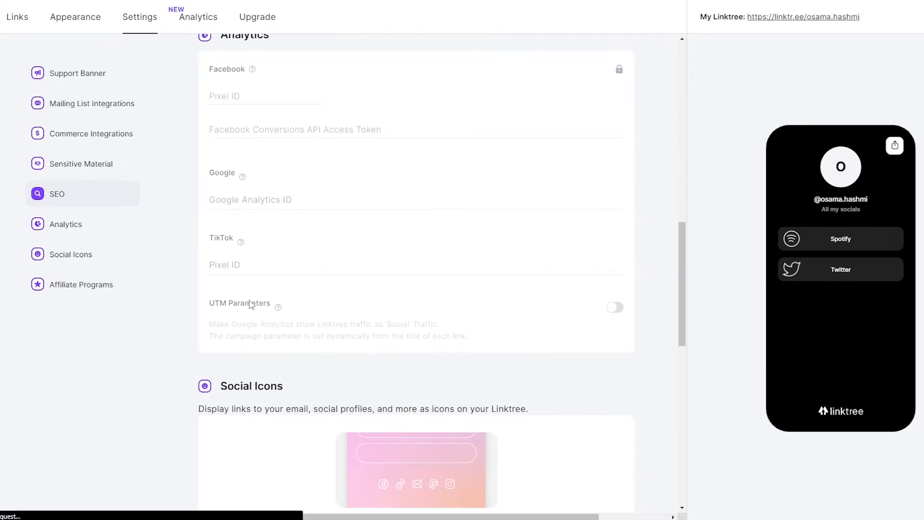
pyautogui.scroll(-2, 267, 273)
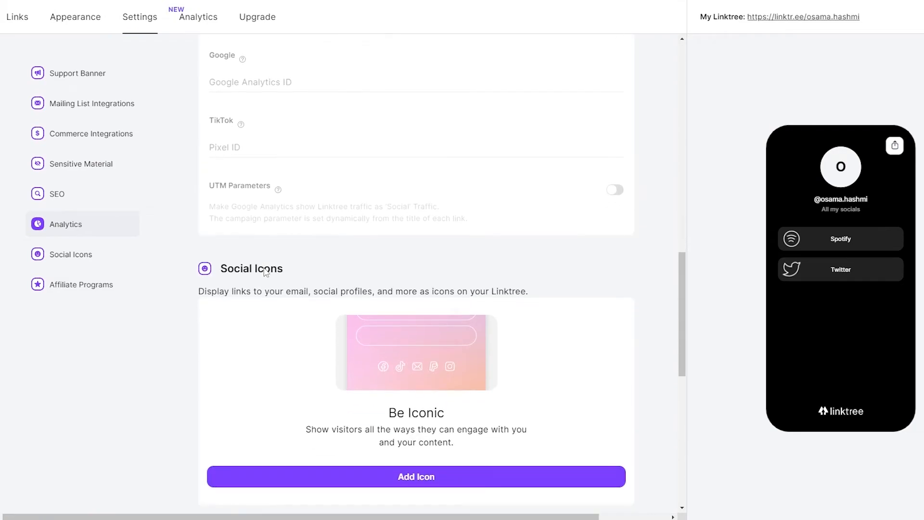
pyautogui.scroll(-3, 424, 336)
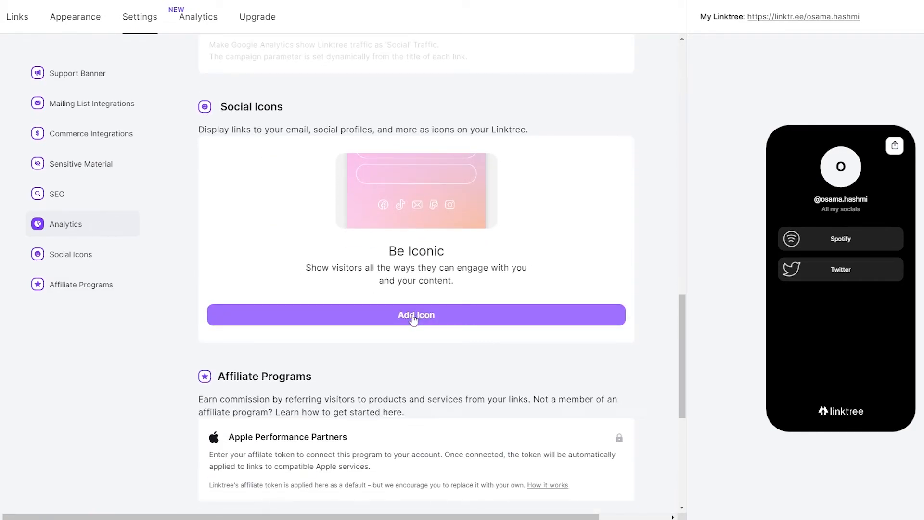
pyautogui.scroll(-3, 413, 319)
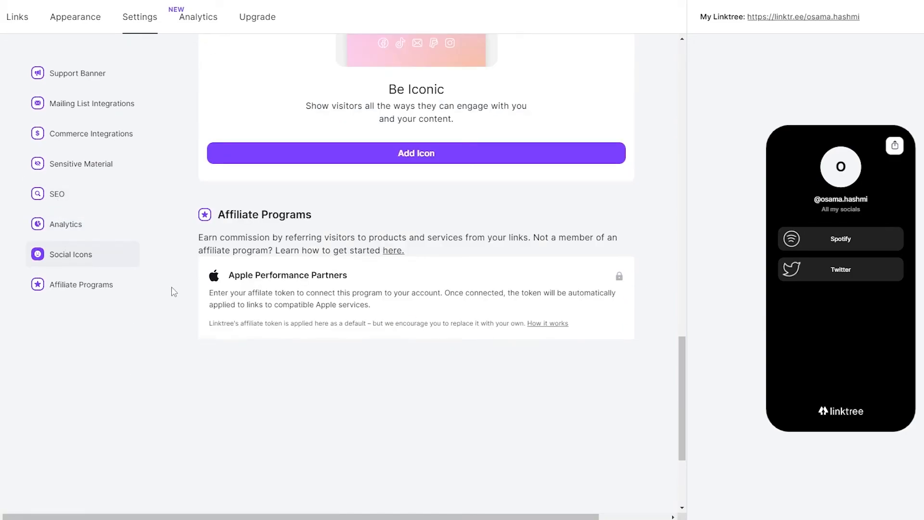
# Step: Examine the Affiliate Programs section of the Linktree settings
pyautogui.click(109, 291)
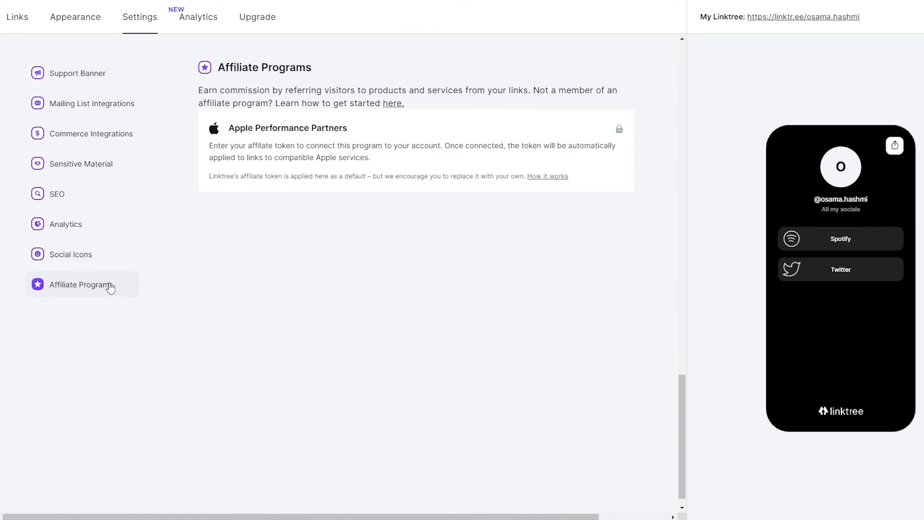
pyautogui.scroll(4, 225, 244)
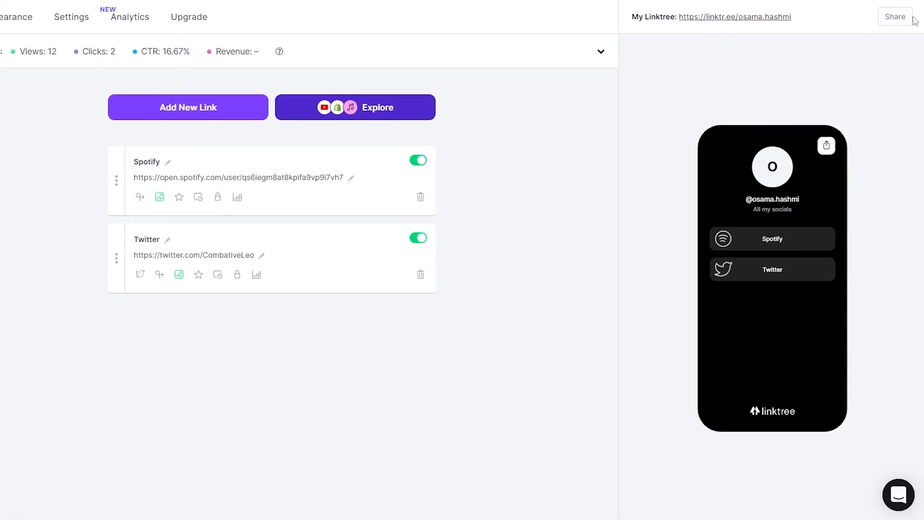
# Step: Use the Linktree's sharing options to add it to Instagram, opening the Instagram profile and copying the Linktree URL
pyautogui.click(912, 21)
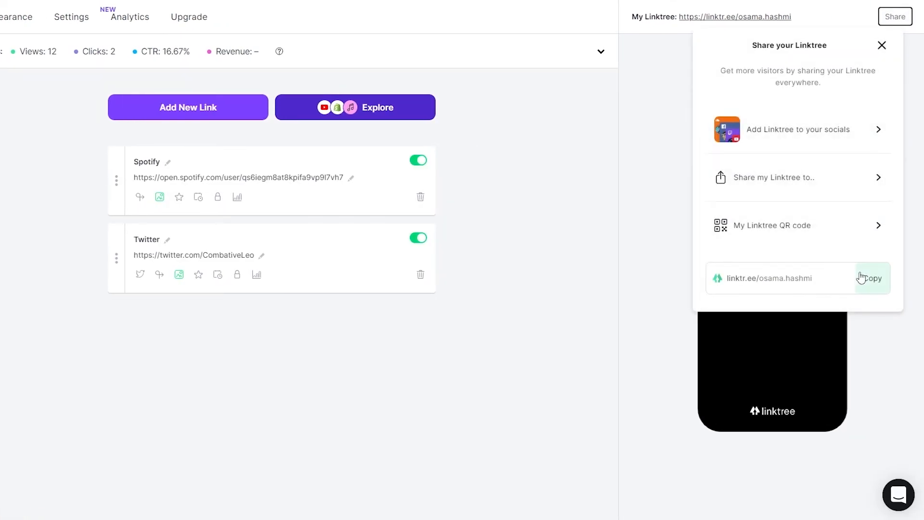
pyautogui.click(867, 282)
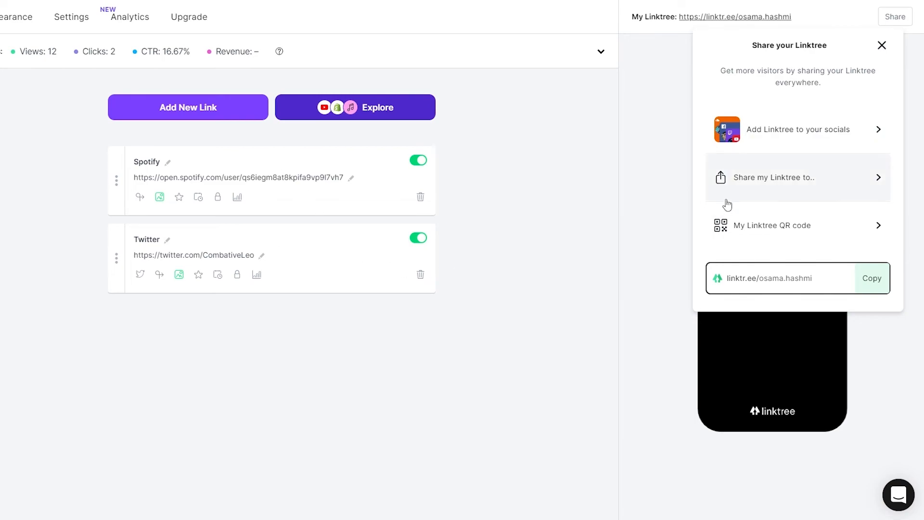
pyautogui.click(828, 137)
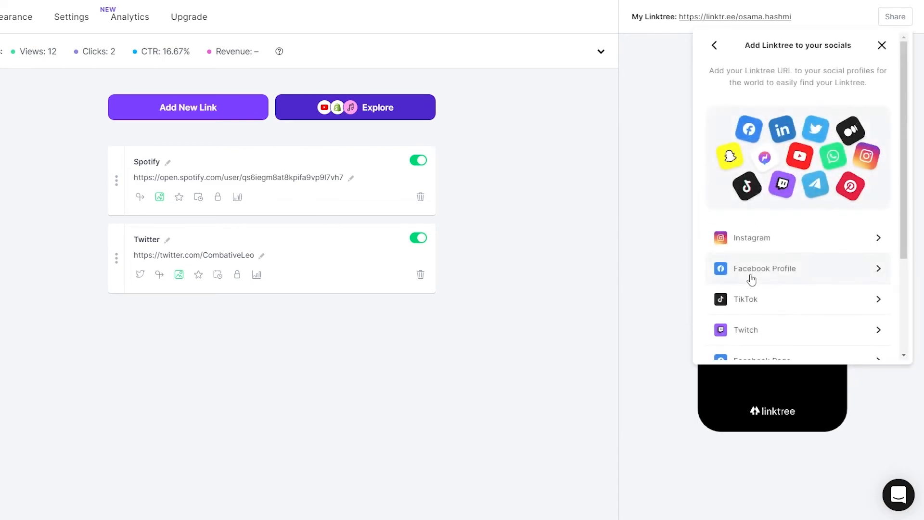
pyautogui.click(791, 239)
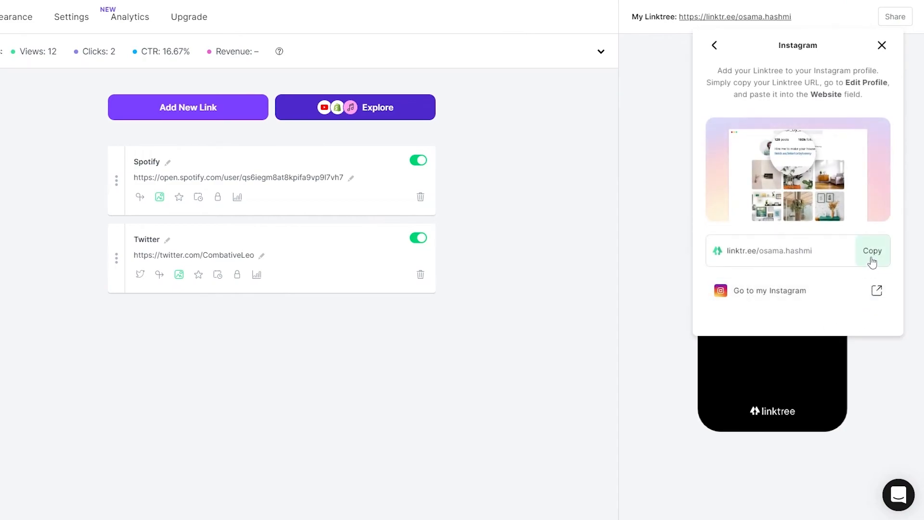
pyautogui.click(876, 292)
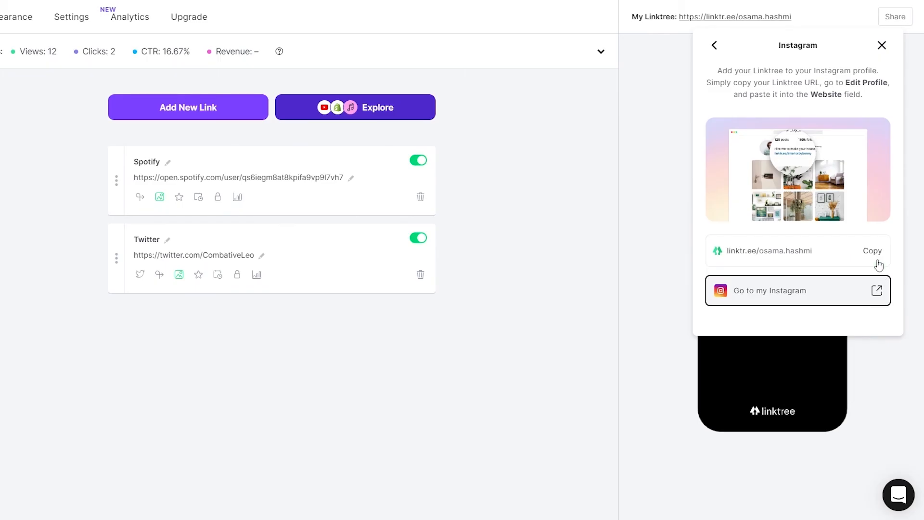
pyautogui.click(871, 253)
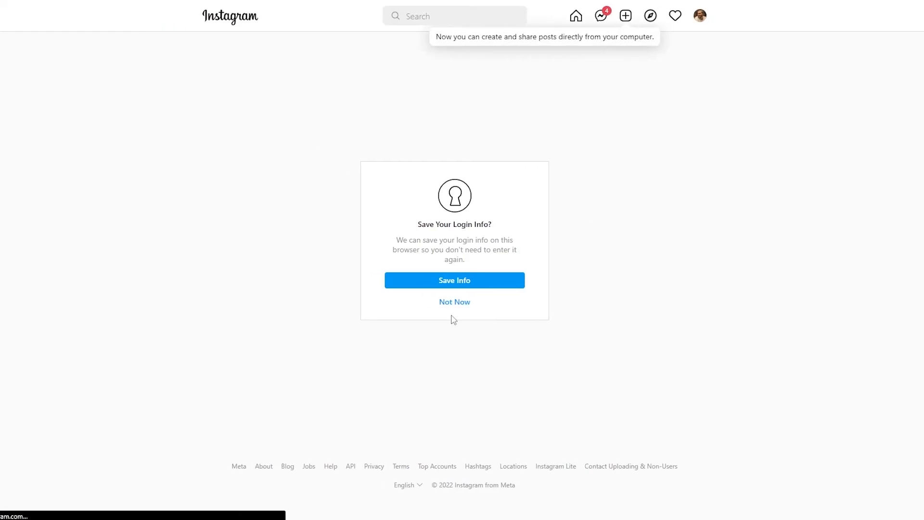
# Step: Decline saving the login info on Instagram, check the Linktree URL in the Website field, and view the profile page
pyautogui.click(454, 303)
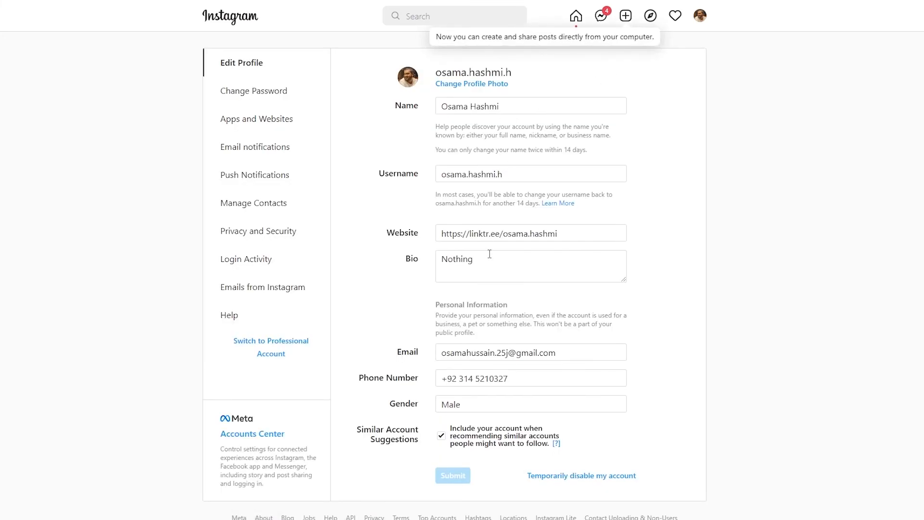
pyautogui.click(584, 234)
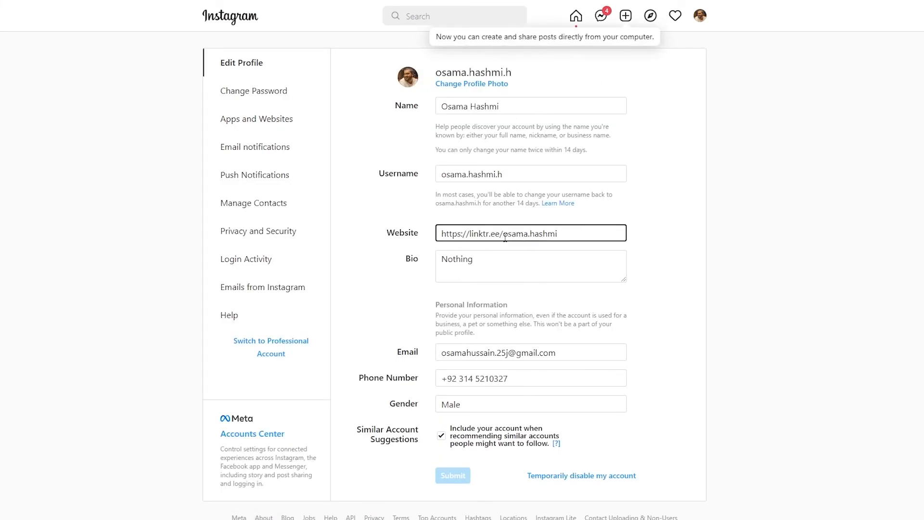
pyautogui.click(699, 17)
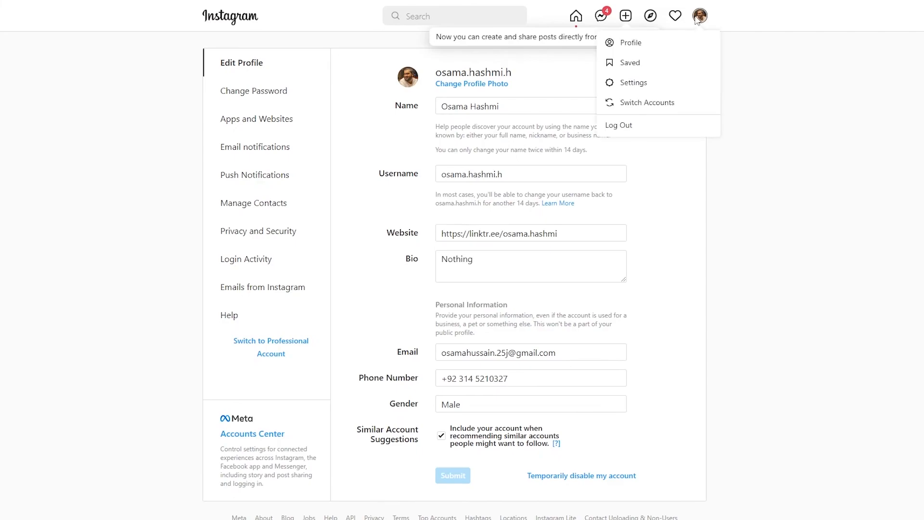
pyautogui.click(660, 50)
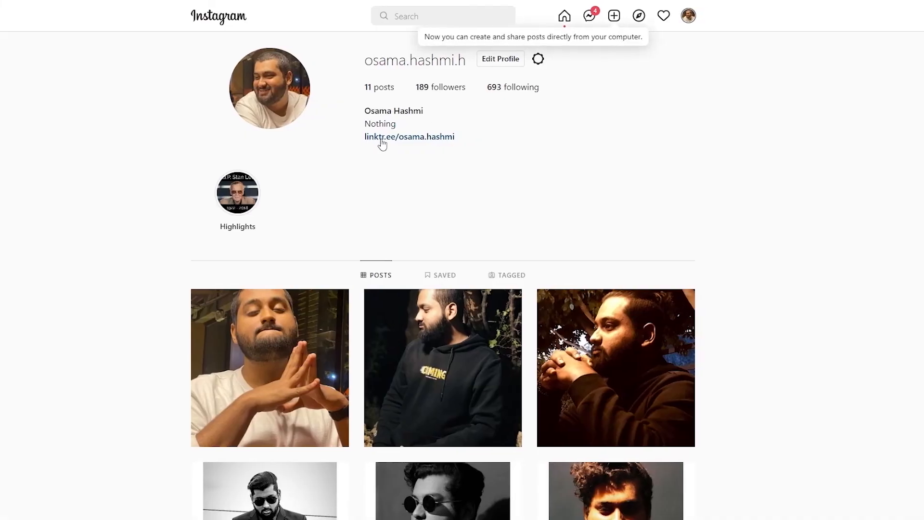